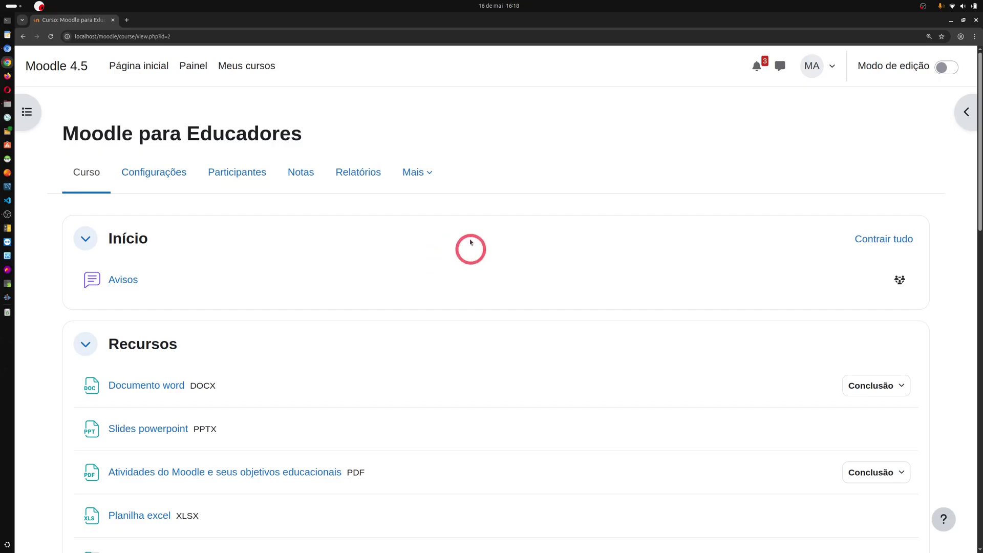
Open the course's Logs report and review the choices offered by its course, group and participant filters.
left_click(358, 171)
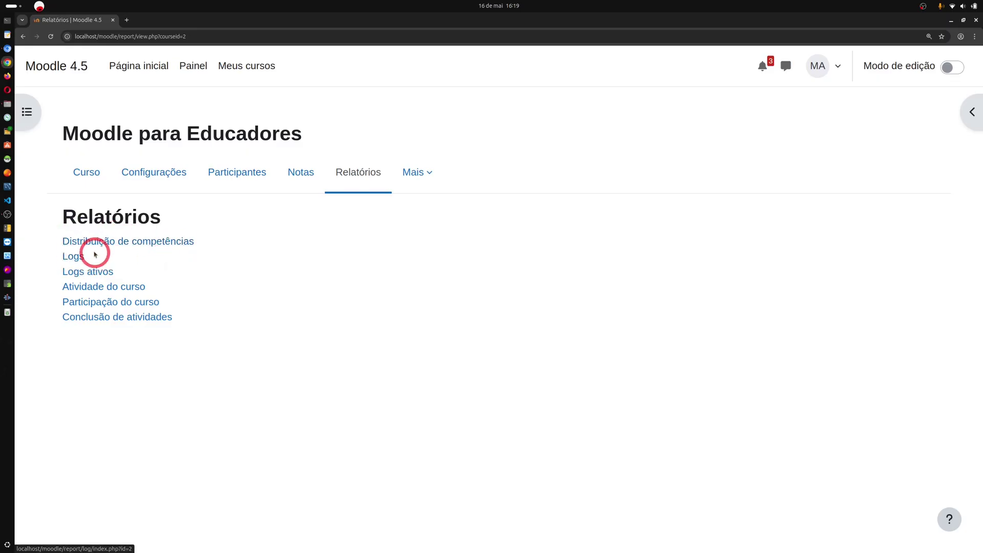
left_click(77, 257)
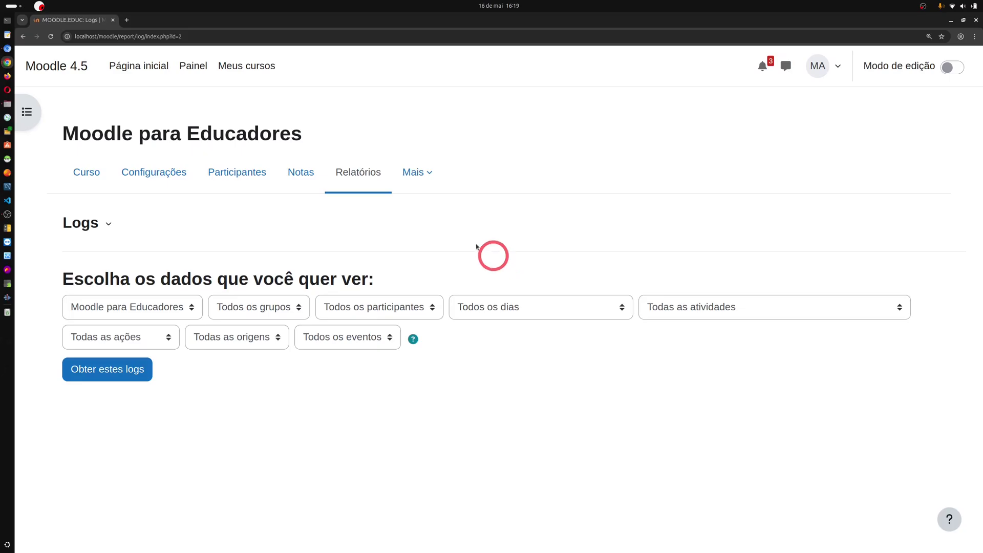
left_click(184, 310)
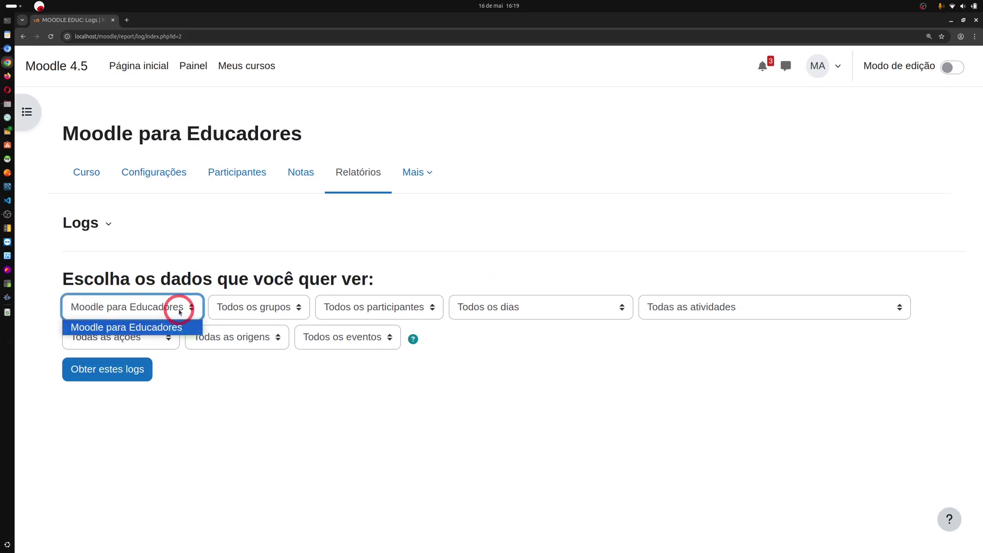
left_click(188, 309)
left_click(192, 309)
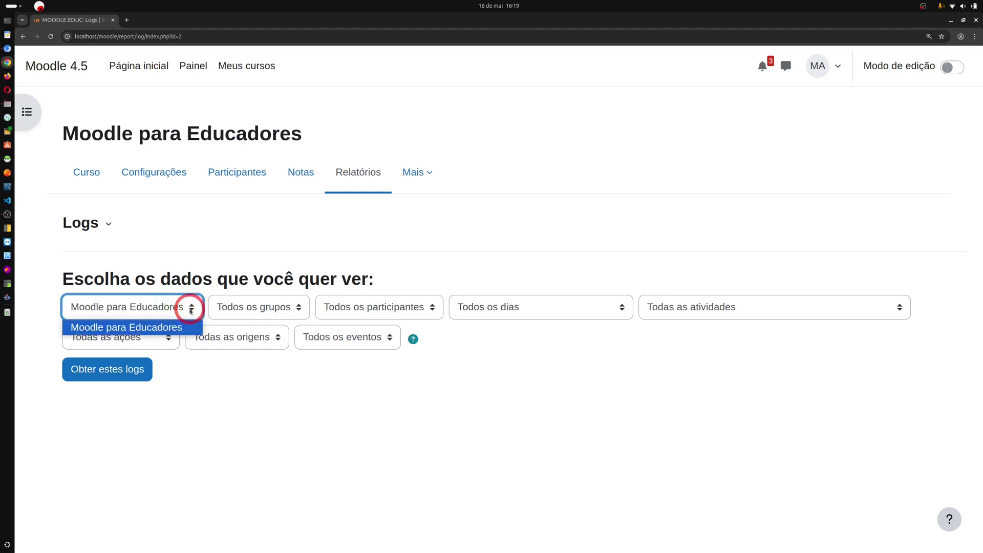
left_click(276, 307)
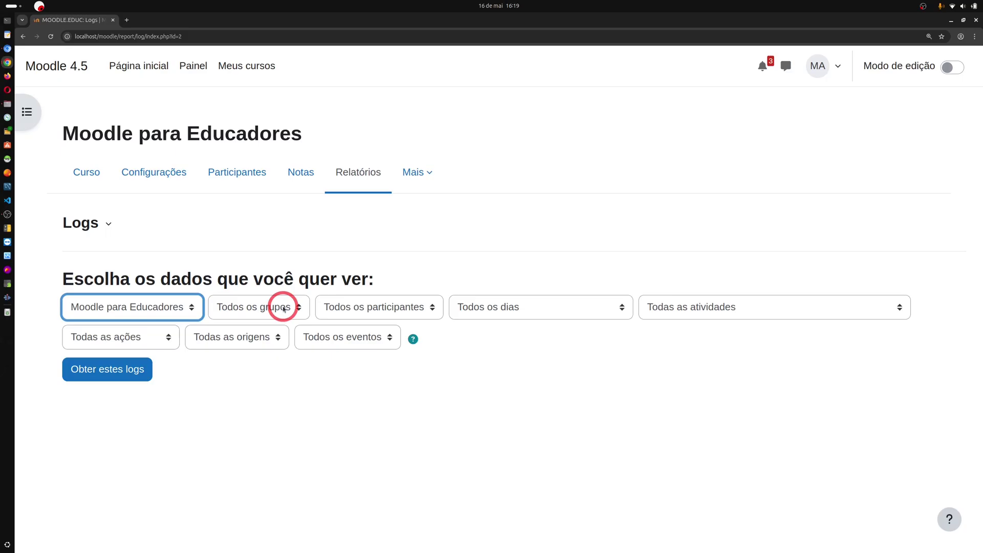
left_click(292, 308)
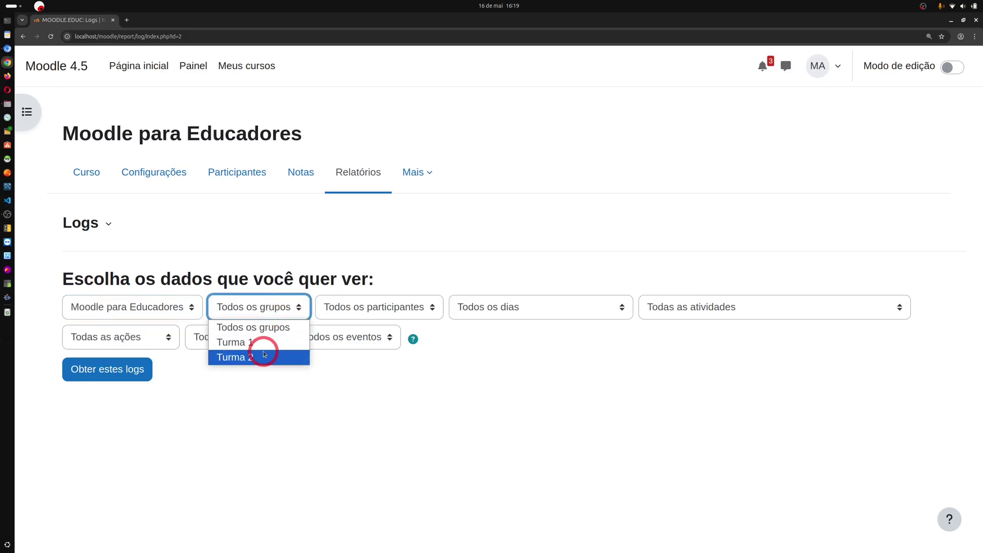
left_click(412, 312)
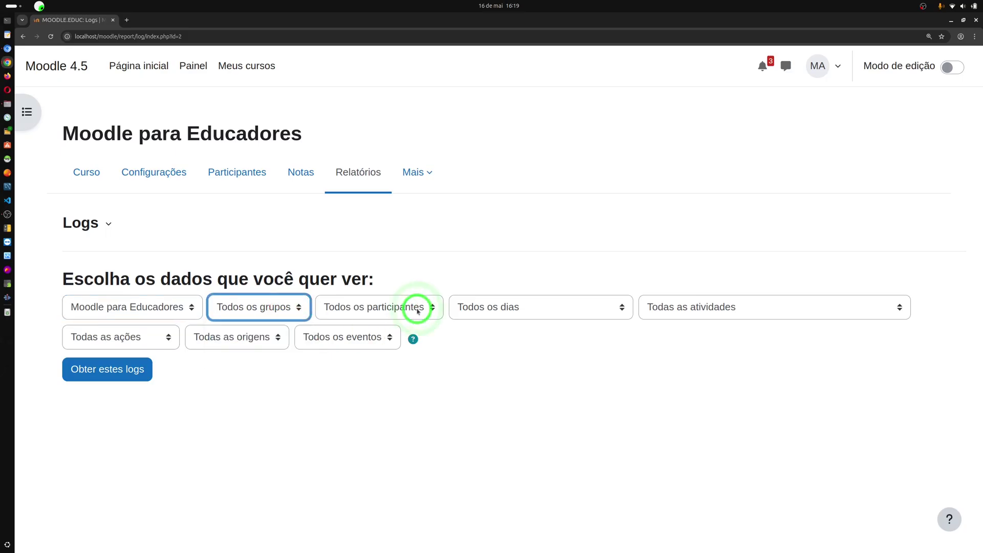
left_click(419, 311)
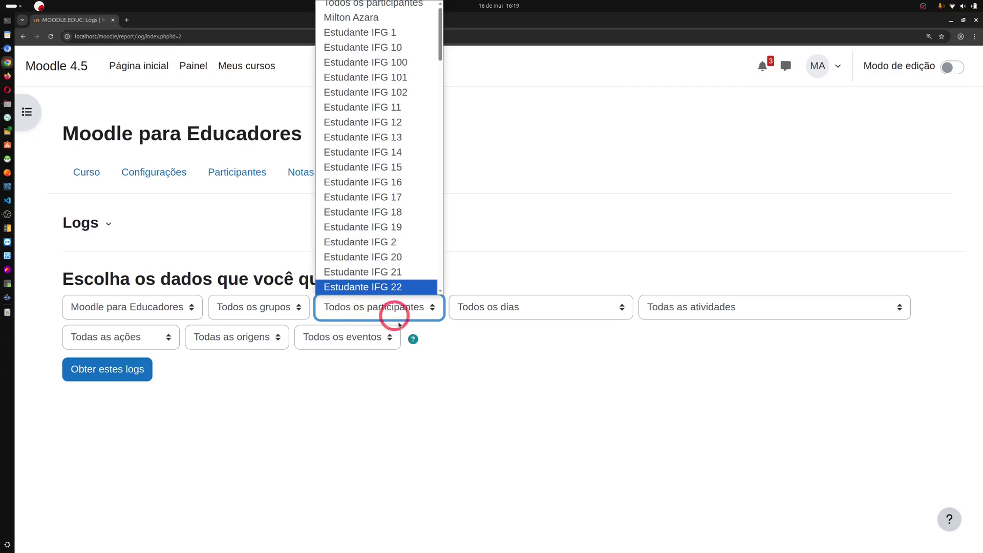
left_click(537, 373)
Review the choices offered by the day and activity filters of the Logs report.
left_click(617, 308)
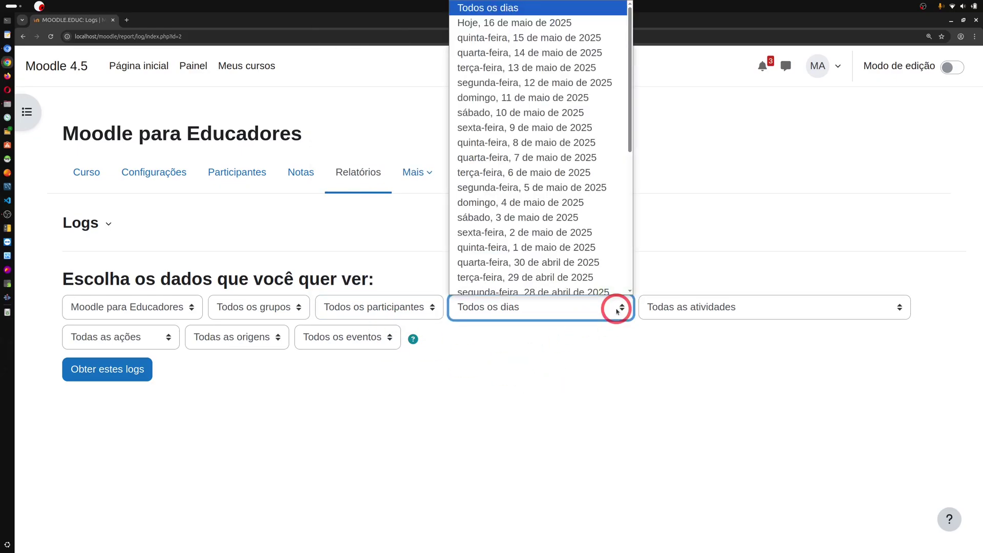
left_click(749, 313)
left_click(748, 314)
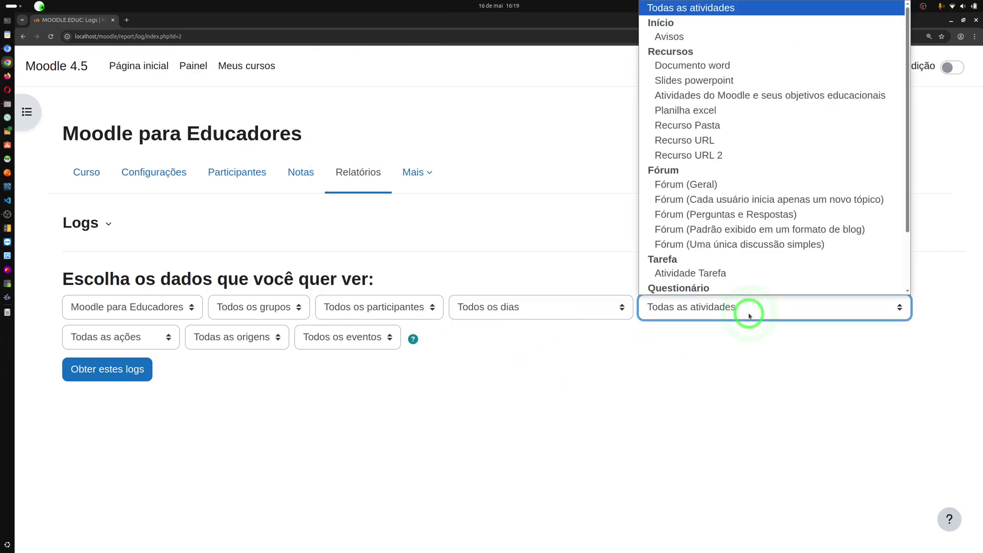
left_click_drag(749, 316, 790, 256)
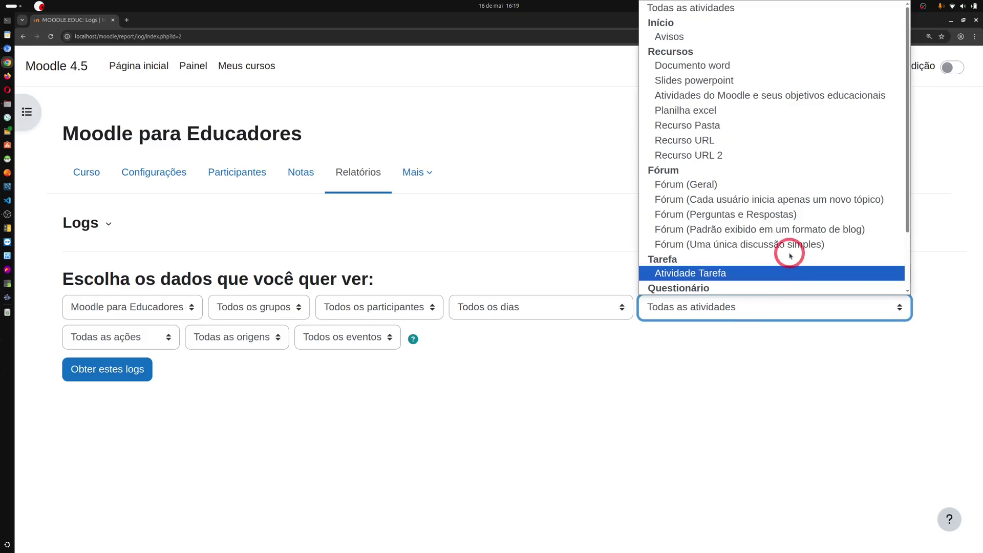
left_click(435, 417)
Review the choices offered by the action, origin and event filters of the Logs report.
left_click(169, 341)
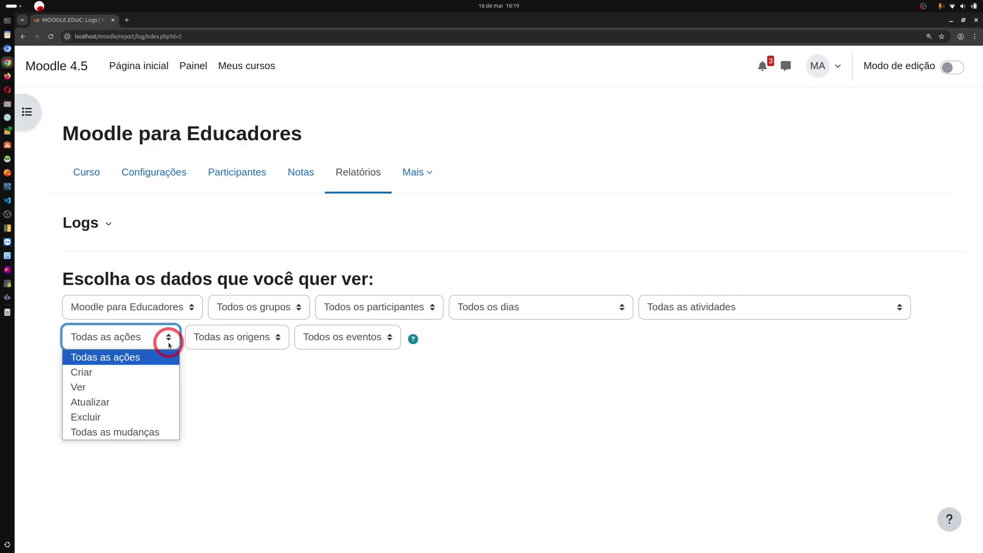
left_click(250, 344)
left_click(252, 341)
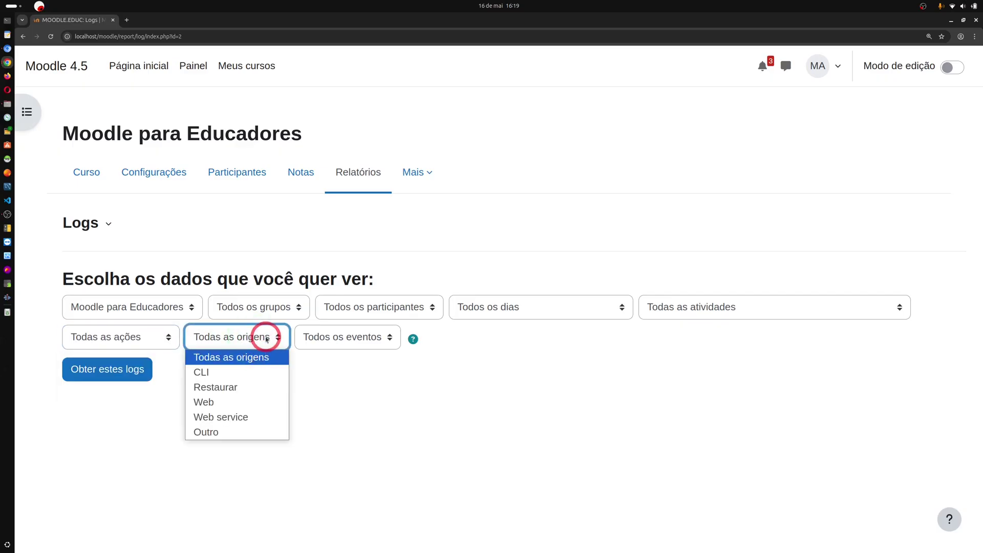
left_click(385, 344)
left_click(385, 344)
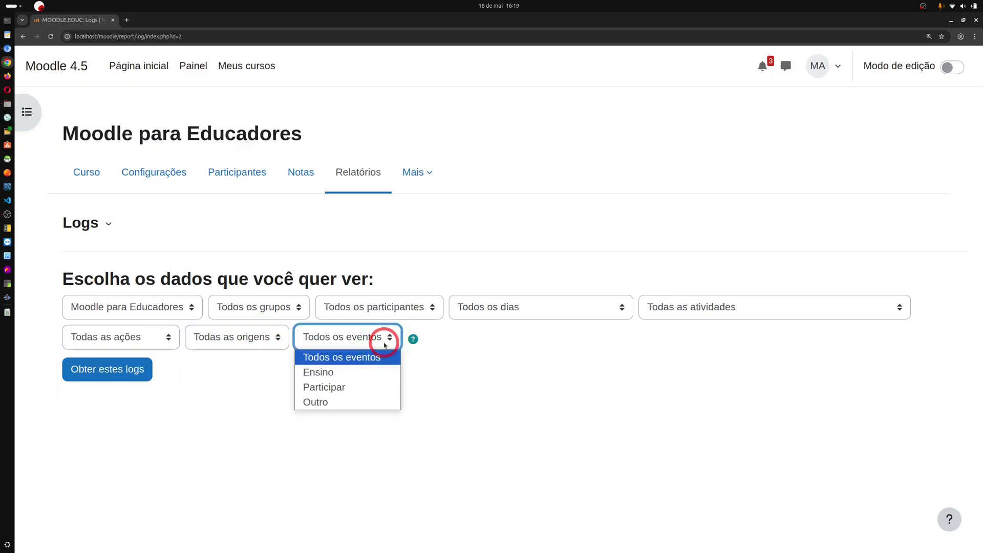
left_click(518, 403)
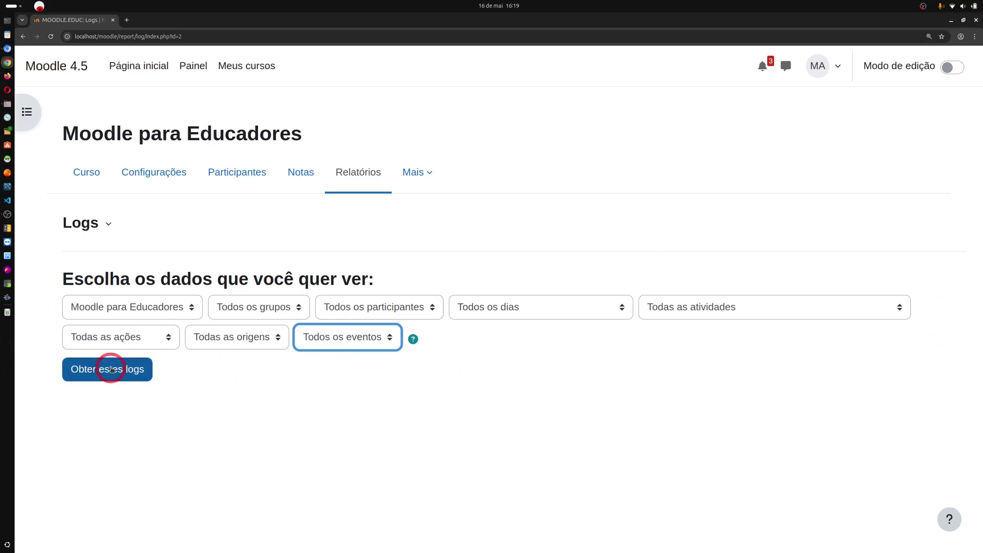
Retrieve the course logs for all groups, participants, days and activities, and look through the listed events and their columns.
left_click(115, 370)
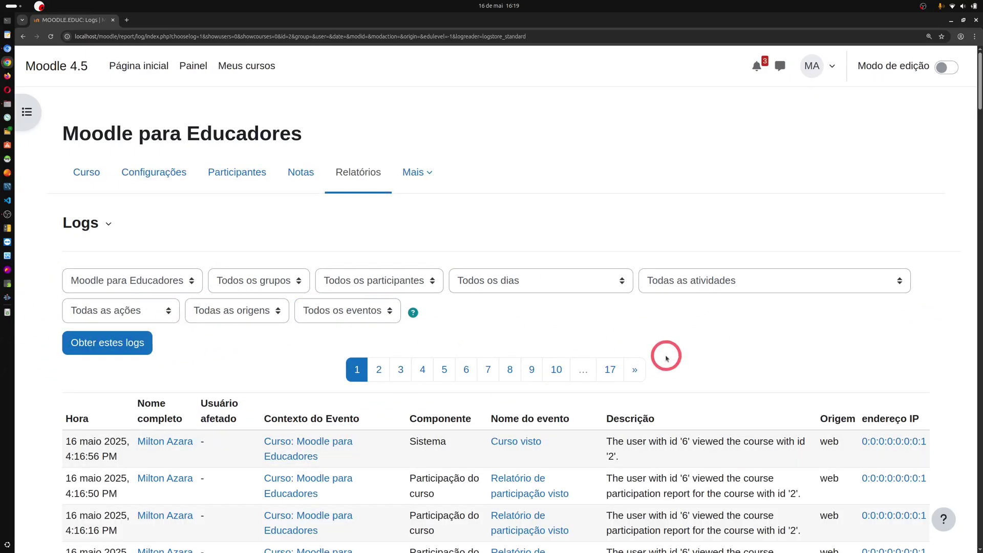
scroll(656, 366, "down", 2)
scroll(656, 367, "down", 8)
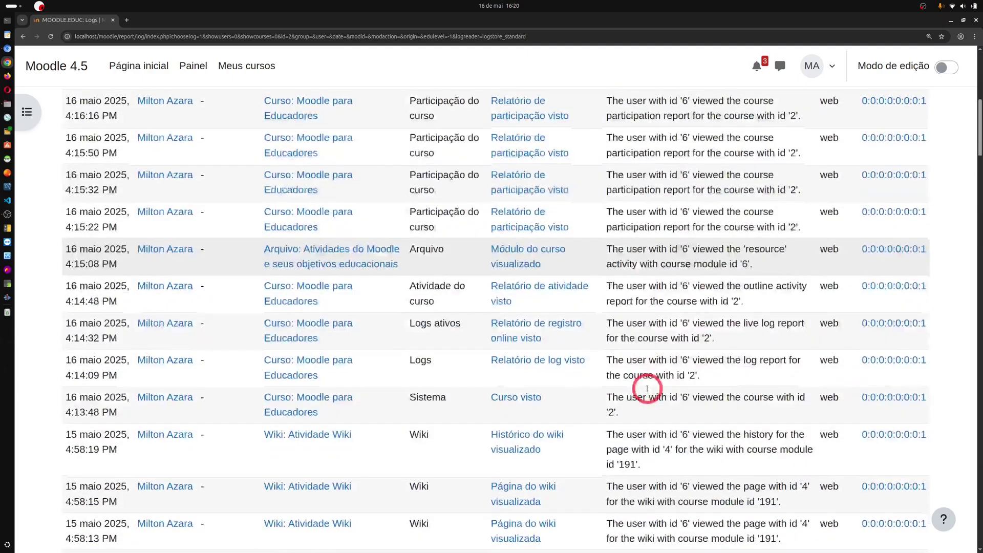
scroll(648, 388, "down", 4)
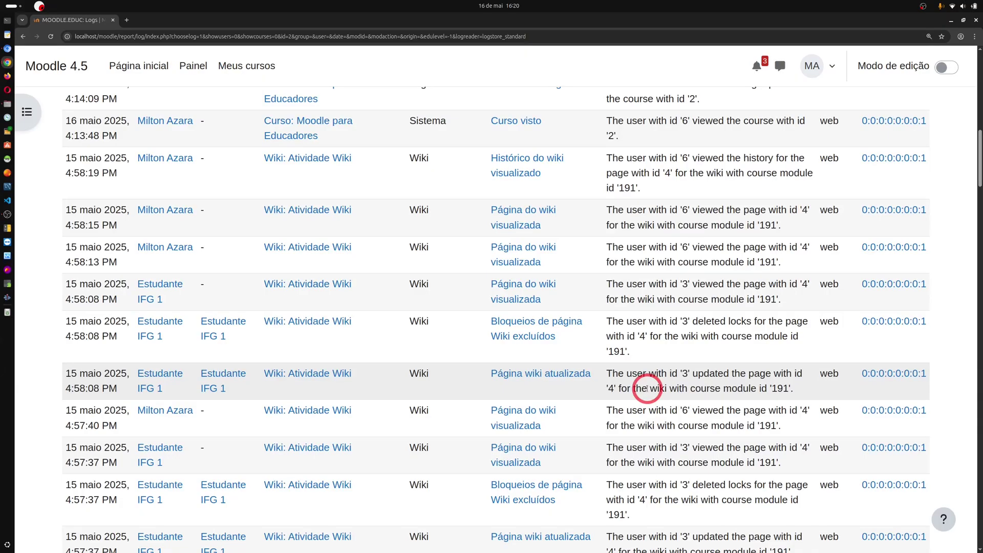
scroll(647, 388, "up", 15)
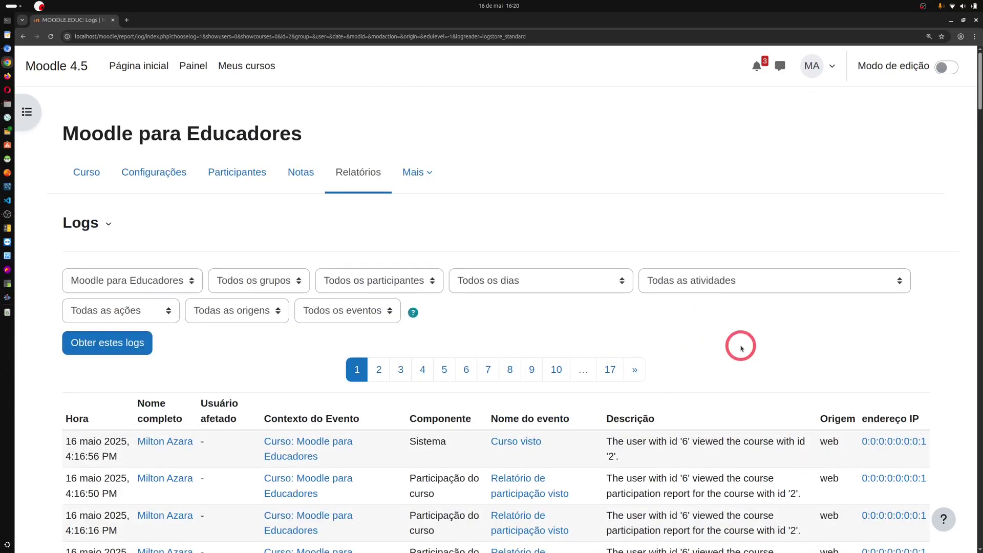
scroll(738, 341, "down", 5)
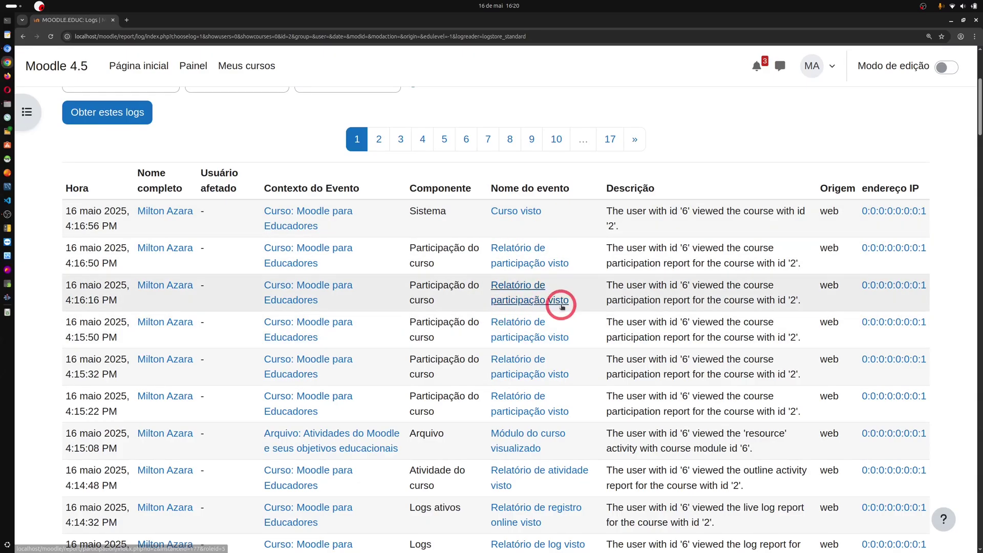
scroll(478, 340, "down", 3)
scroll(479, 342, "down", 1)
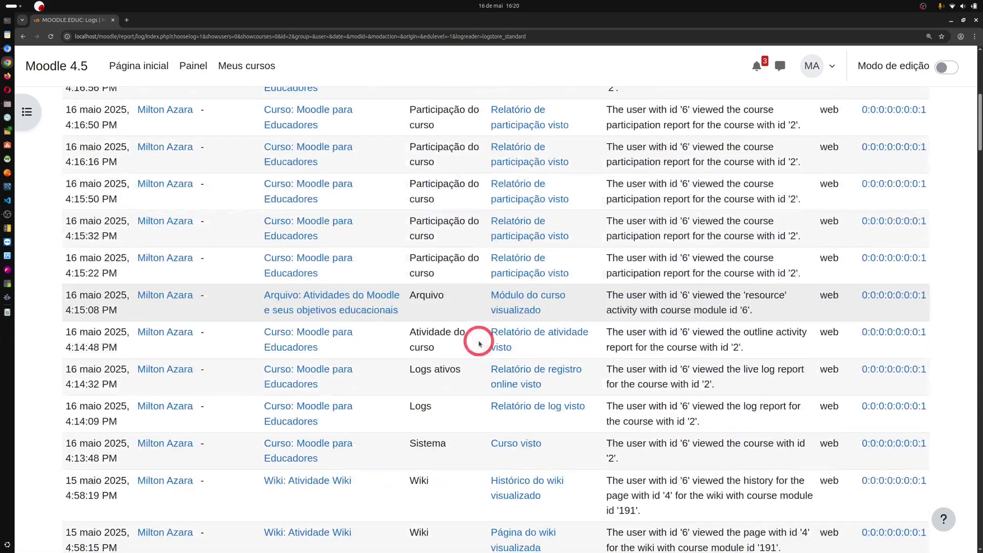
scroll(479, 343, "down", 5)
scroll(471, 338, "up", 12)
scroll(464, 331, "up", 3)
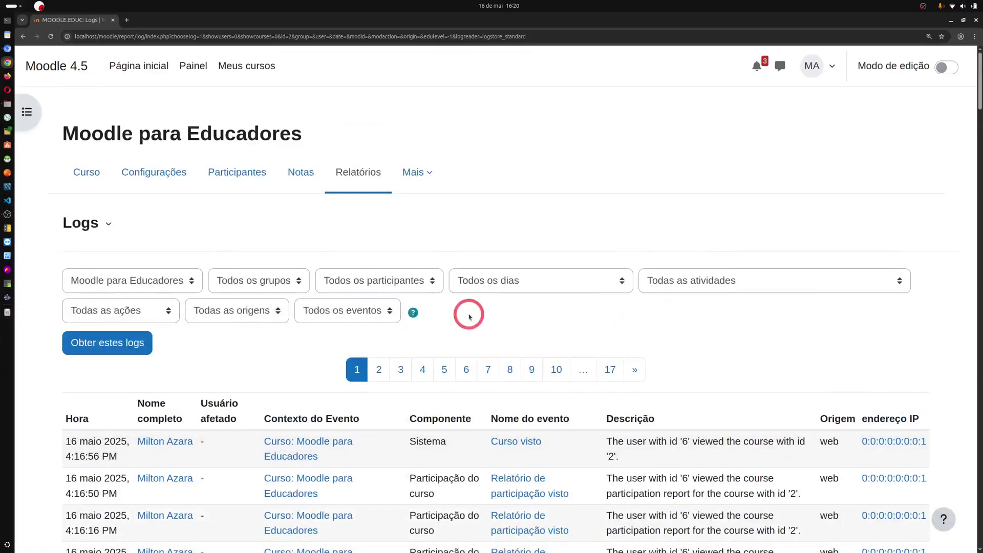
Retrieve only the logs of participant Estudante IFG 1 and look through that student's events.
left_click(421, 284)
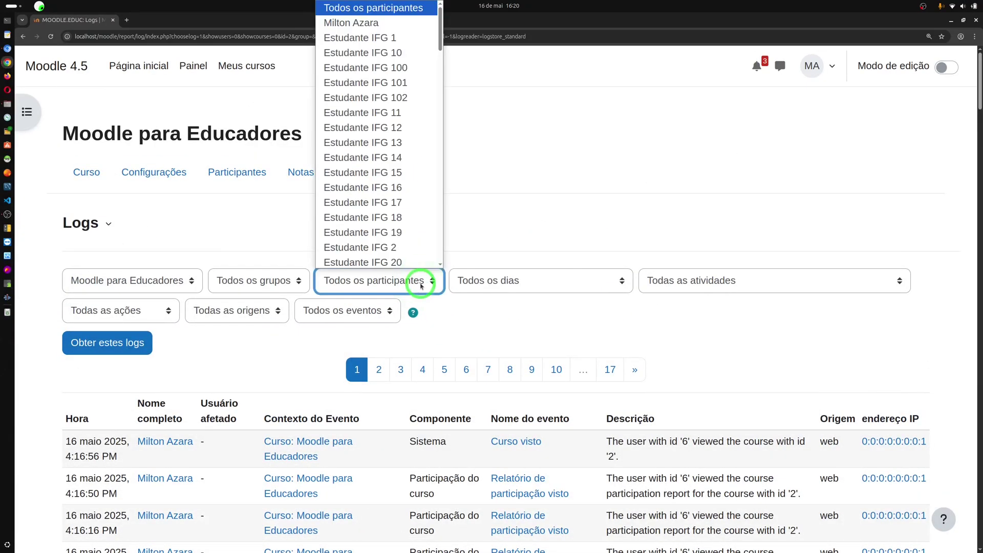
left_click(397, 37)
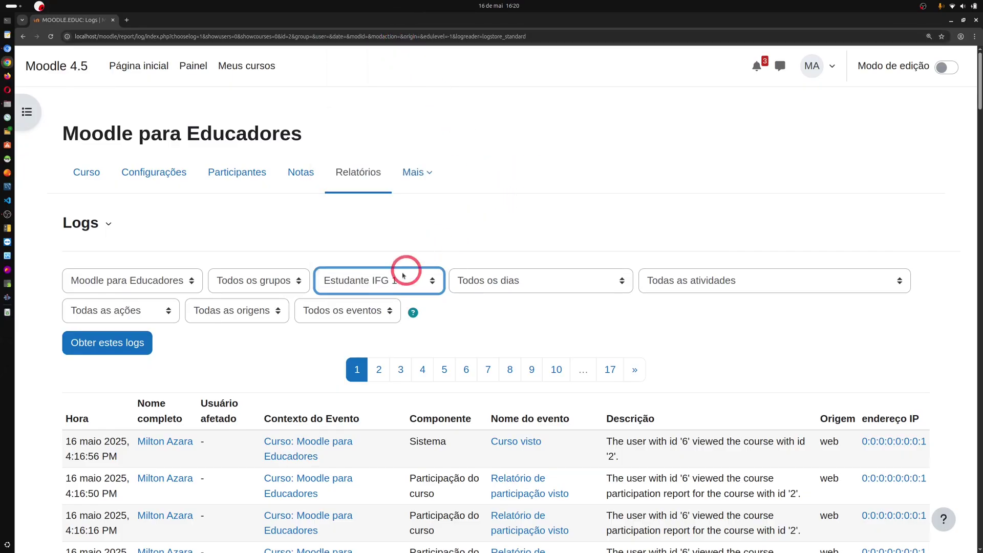
left_click(101, 347)
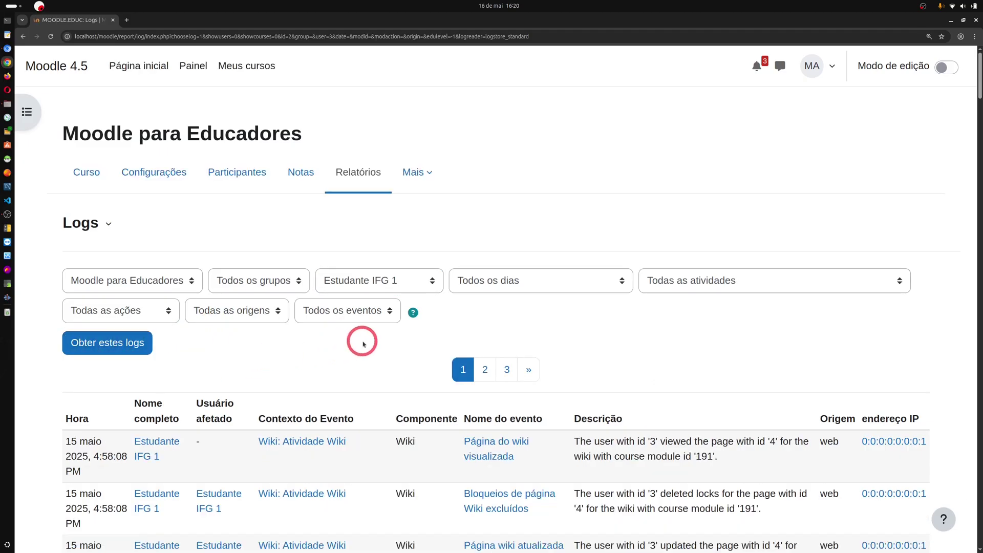
scroll(642, 342, "down", 3)
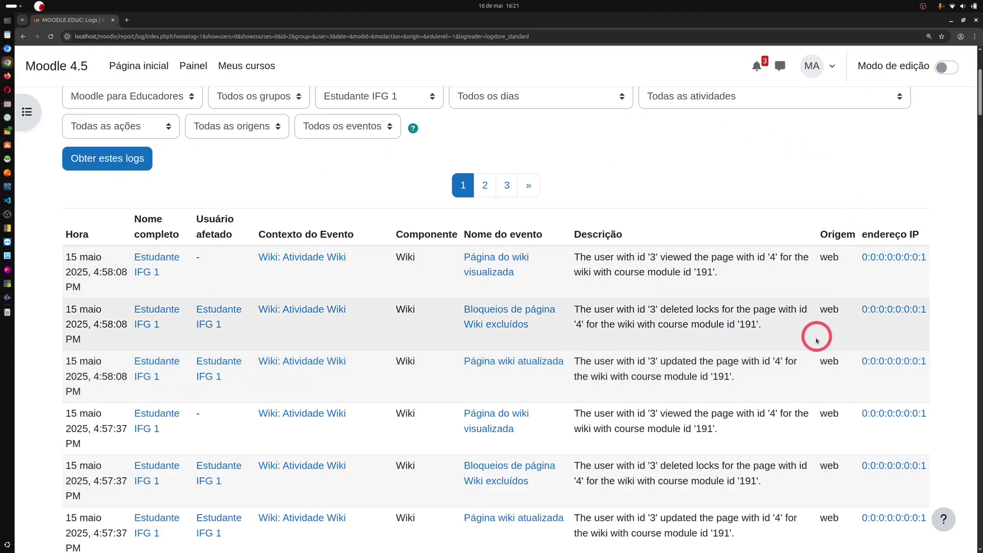
scroll(812, 347, "down", 3)
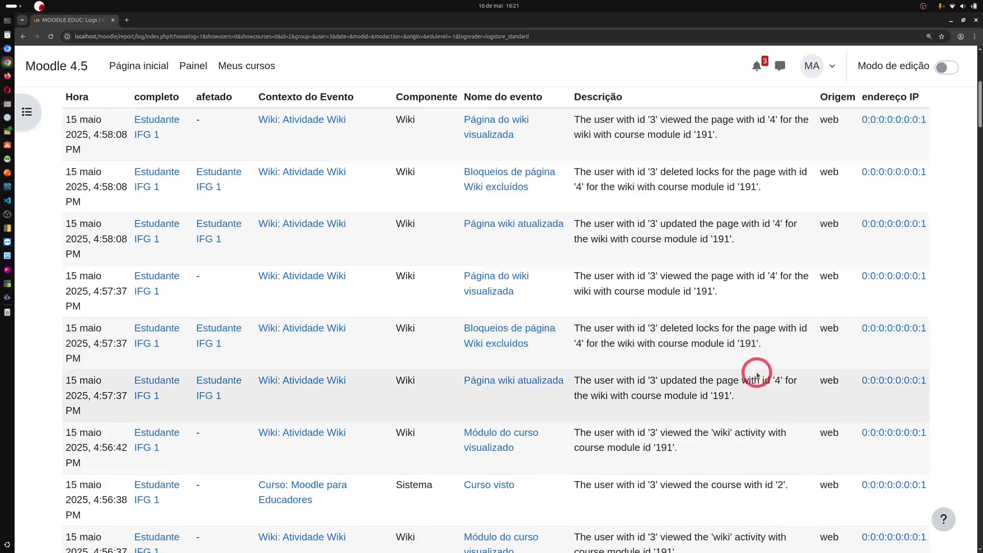
scroll(749, 377, "up", 6)
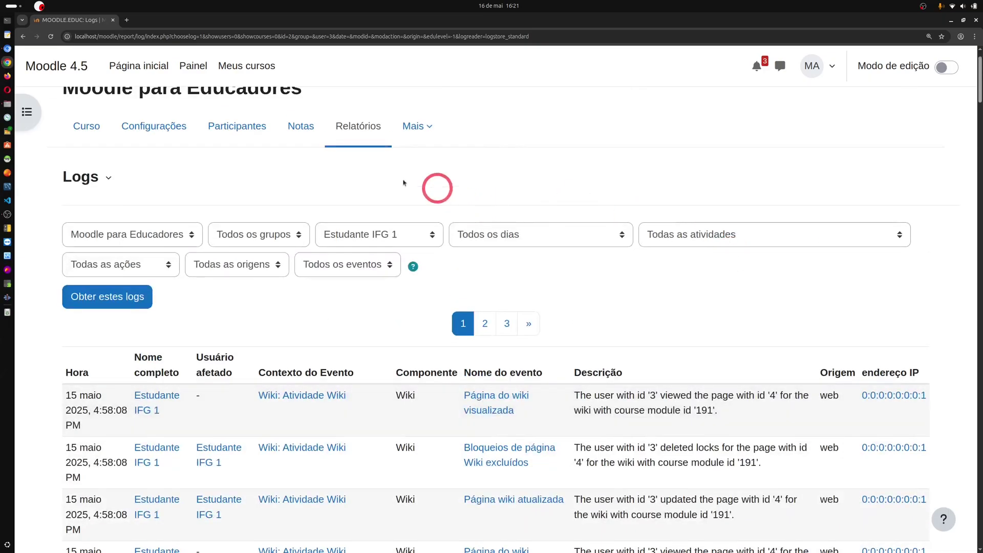
Switch from the Logs report to the Logs ativos report of the course.
left_click(107, 180)
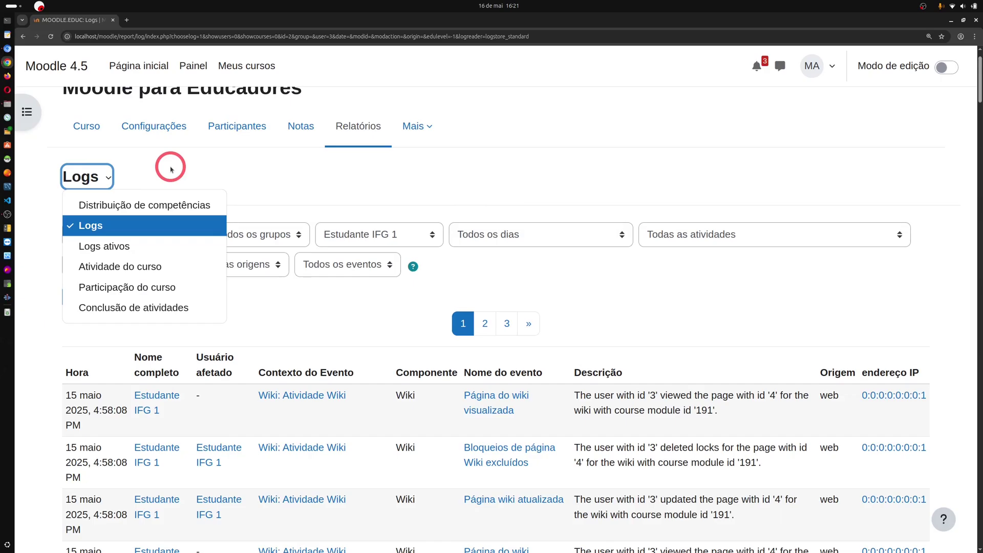
left_click(337, 193)
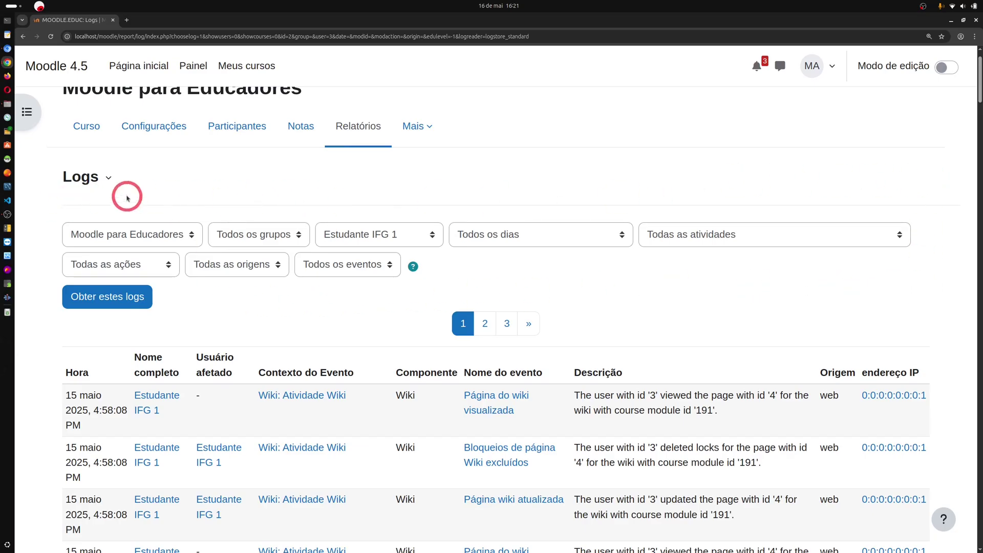
left_click(99, 177)
left_click(102, 247)
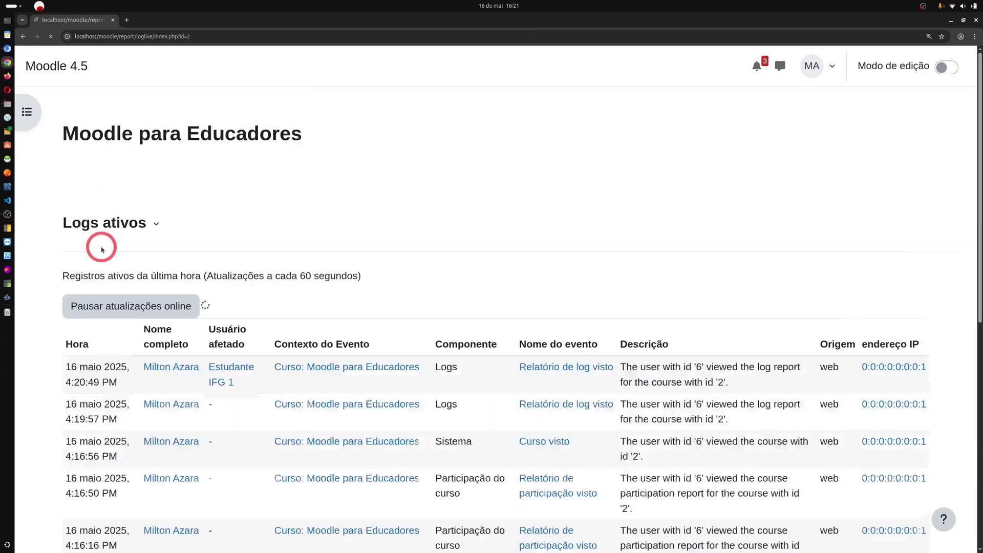
Examine the last hour's activity records in the Logs ativos report.
scroll(378, 325, "down", 3)
scroll(443, 330, "up", 3)
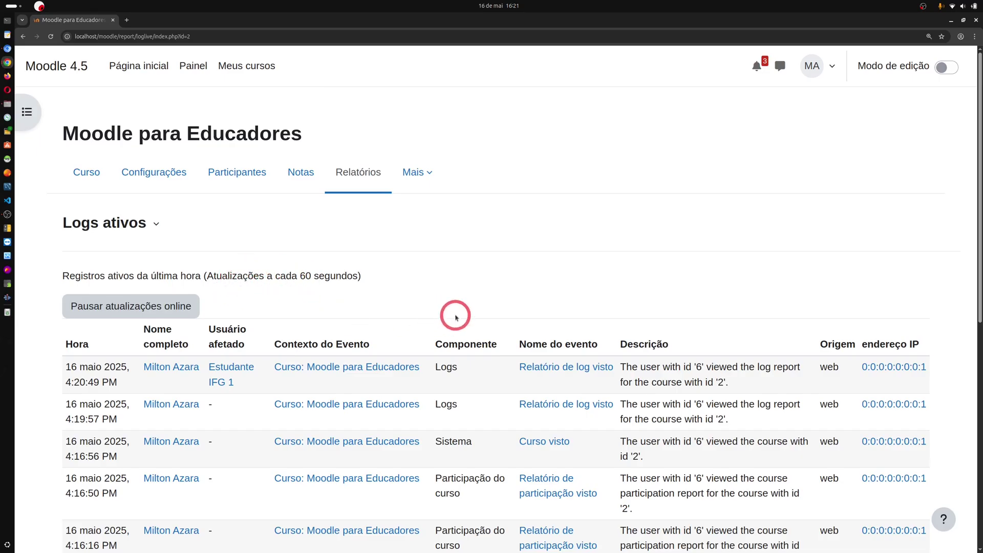
scroll(451, 305, "down", 7)
scroll(452, 313, "down", 2)
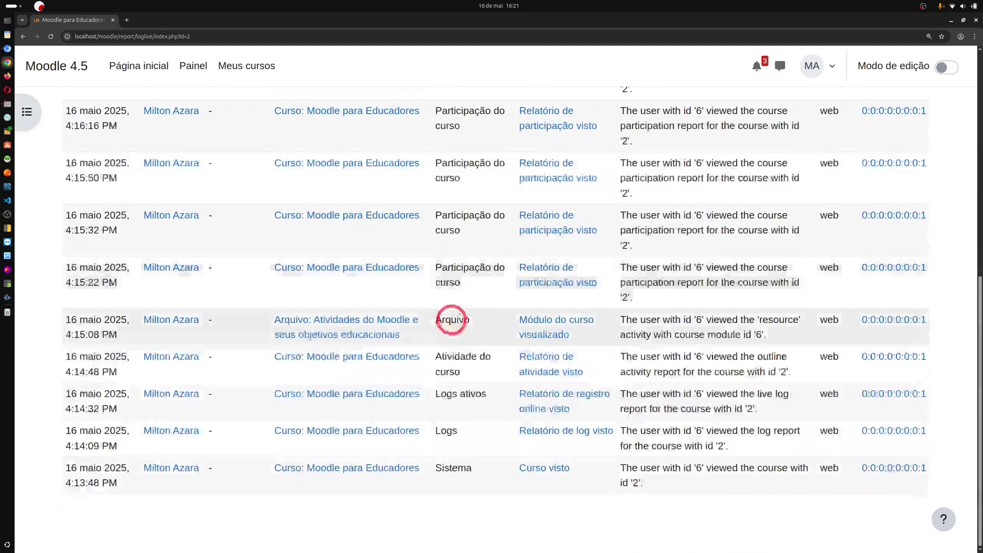
scroll(405, 490, "up", 3)
scroll(405, 492, "up", 6)
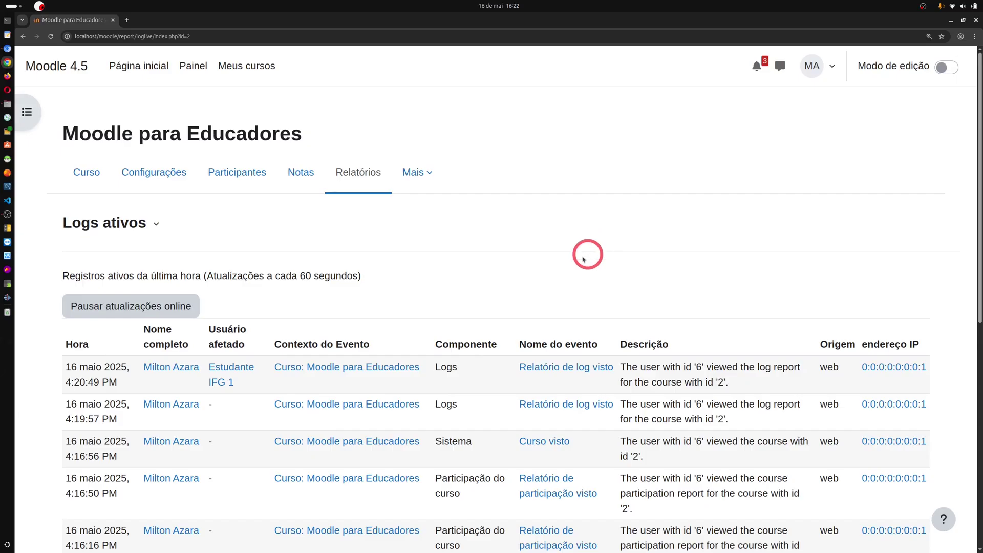
scroll(320, 288, "down", 3)
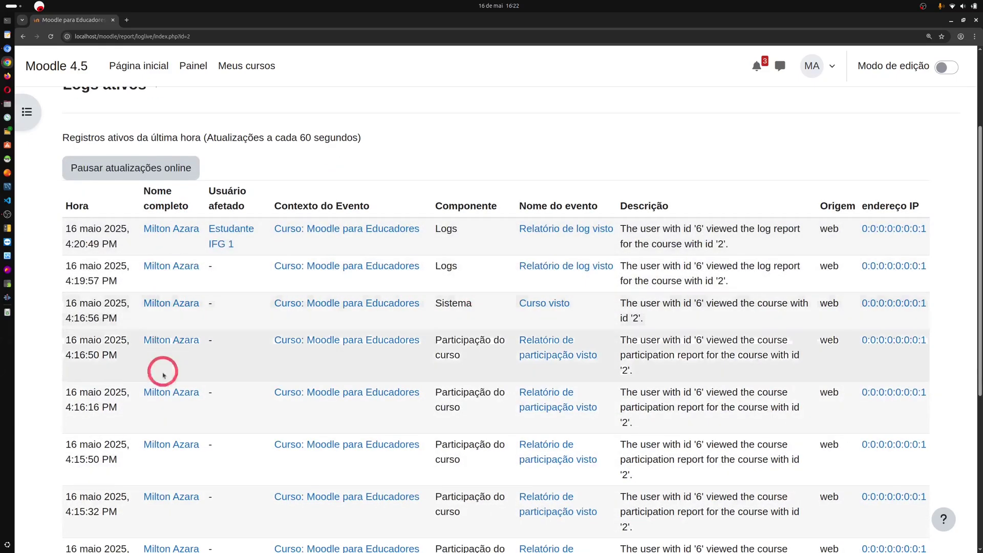
Look over the remaining Logs ativos records and switch to the Atividade do curso report.
scroll(167, 397, "down", 6)
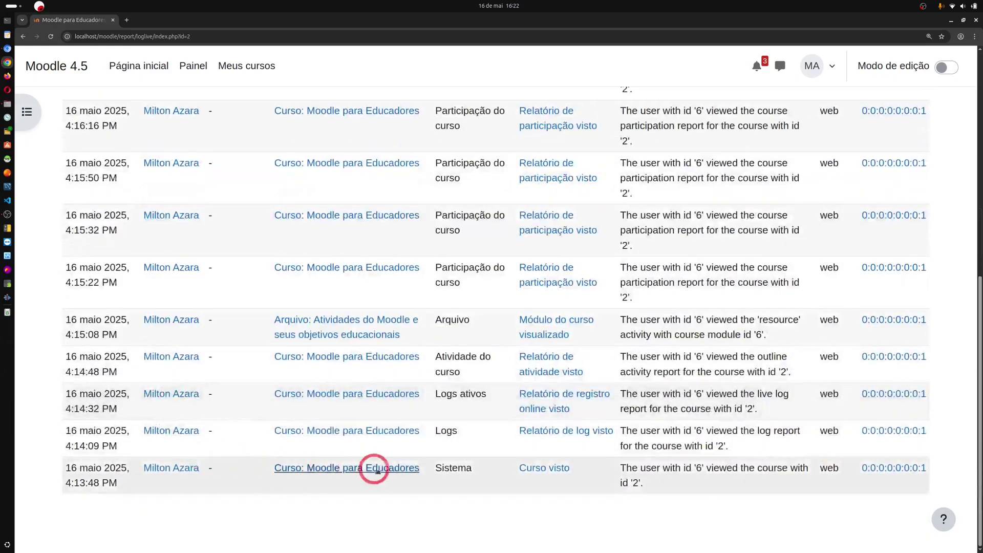
scroll(417, 401, "up", 9)
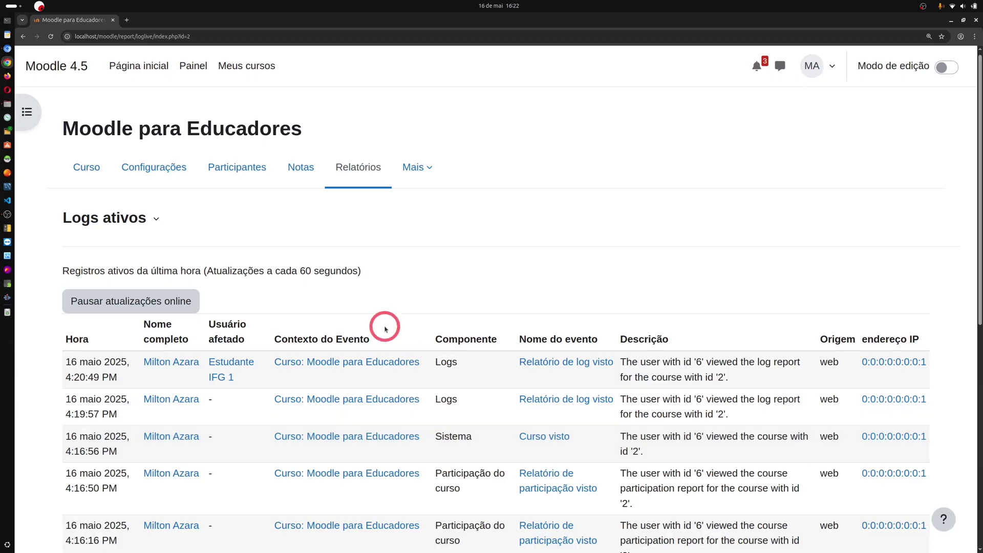
left_click(155, 220)
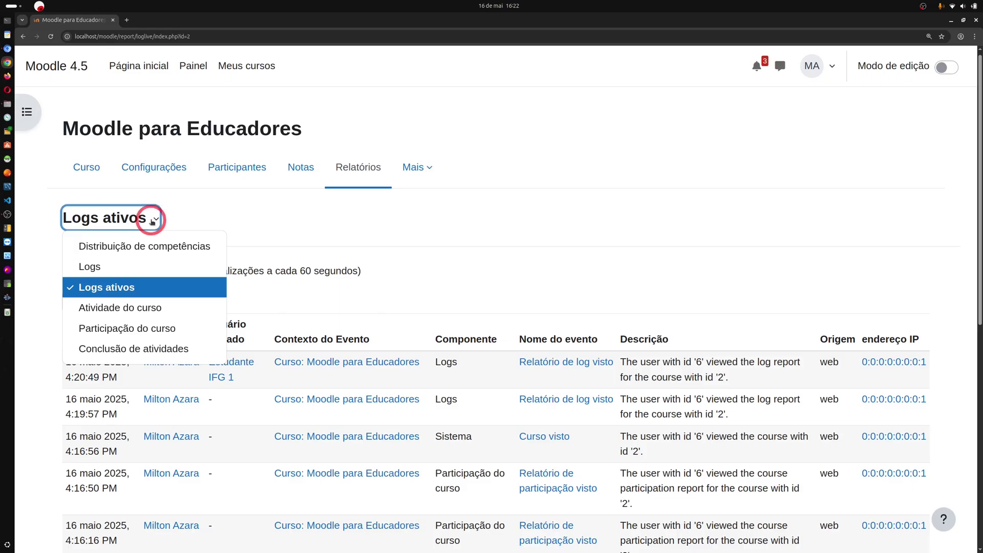
left_click(139, 309)
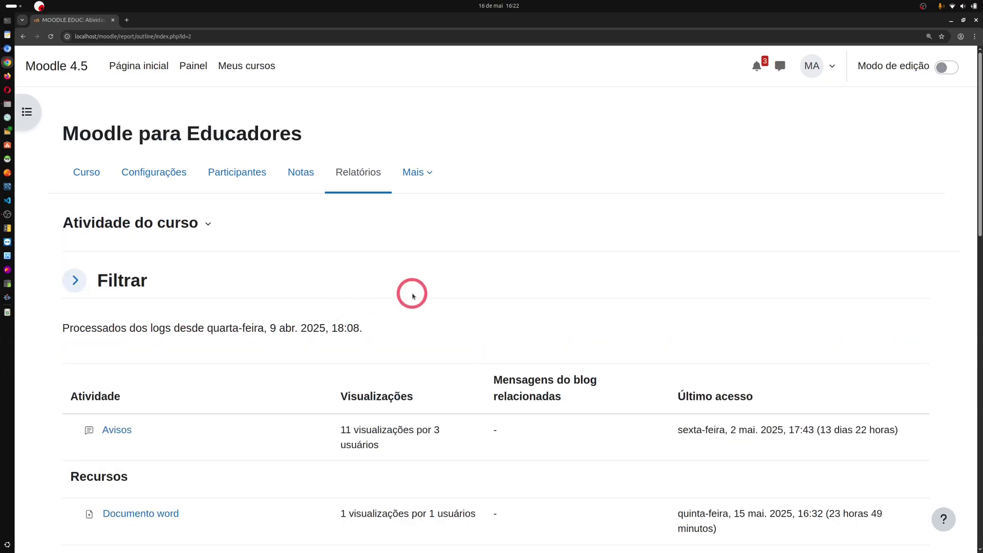
Examine the views, user counts and last access of each resource and activity in the Atividade do curso report.
scroll(411, 292, "down", 3)
scroll(413, 292, "down", 2)
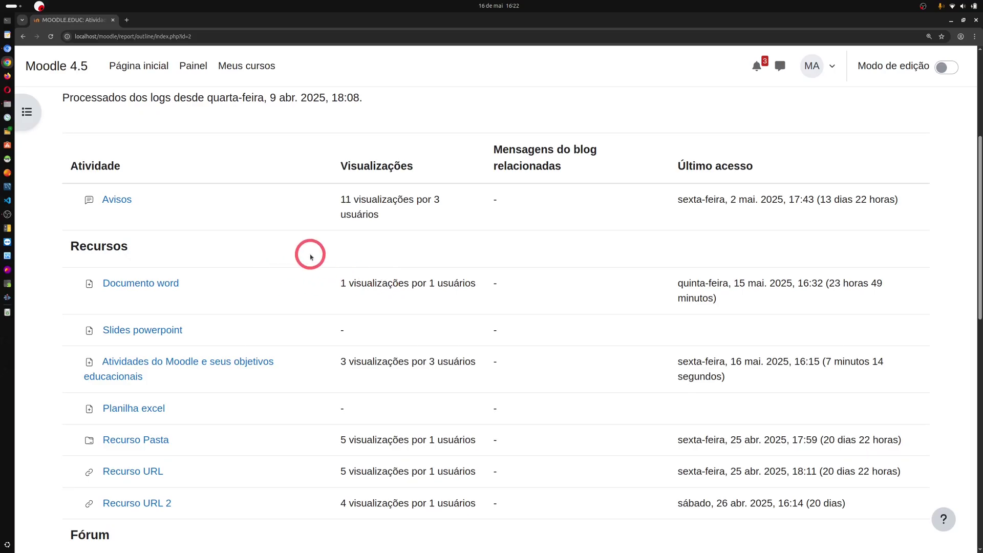
scroll(310, 256, "up", 3)
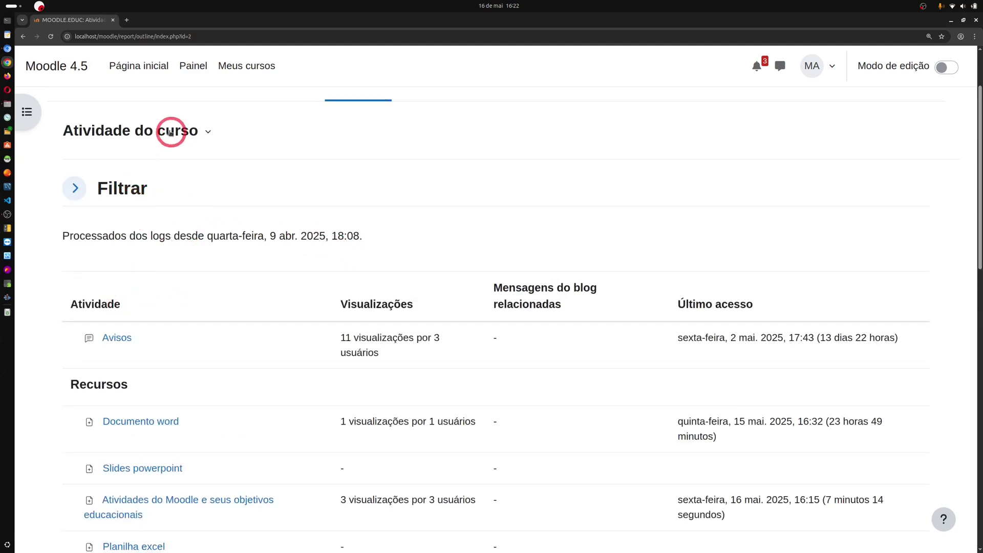
scroll(358, 286, "down", 2)
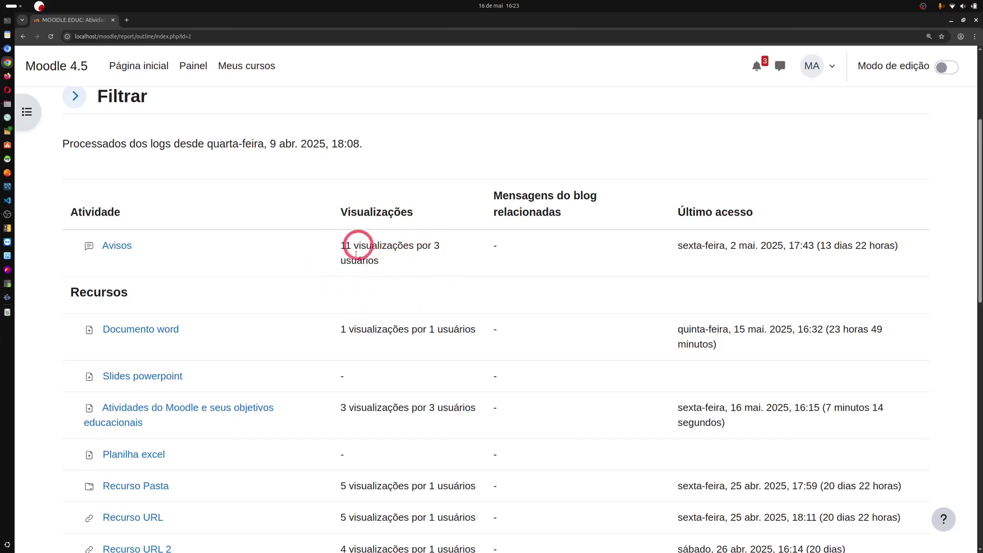
scroll(389, 273, "down", 3)
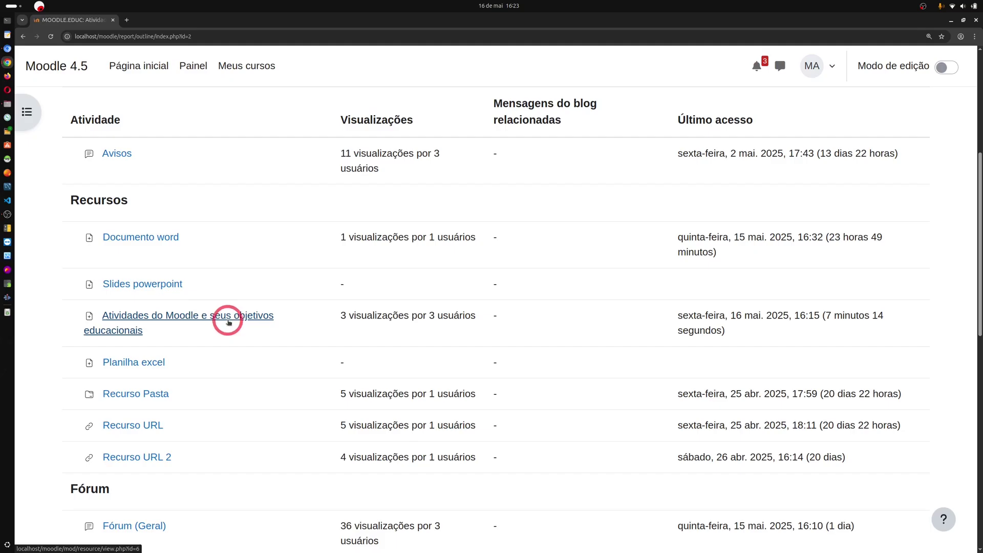
left_click(345, 314)
left_click_drag(345, 315, 476, 316)
scroll(461, 317, "down", 2)
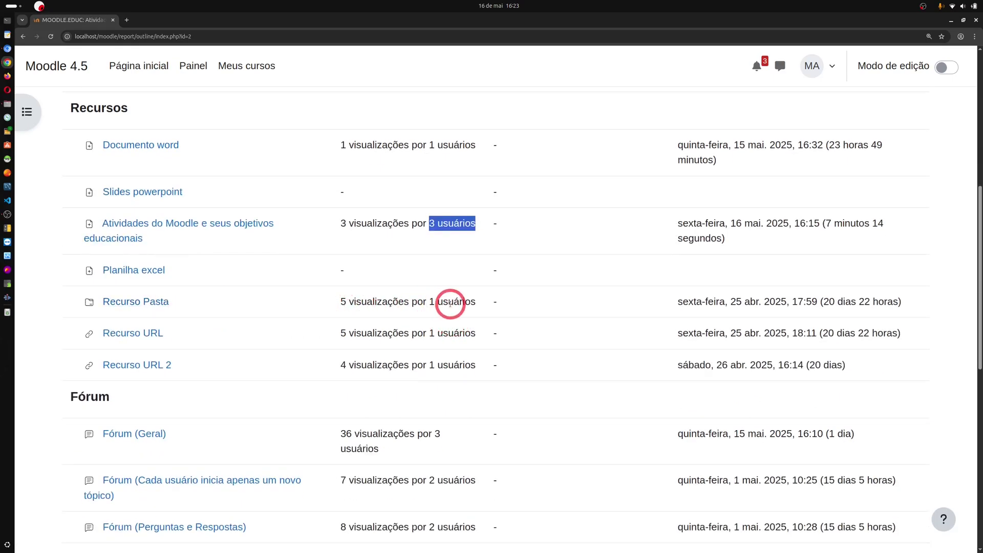
scroll(452, 302, "down", 10)
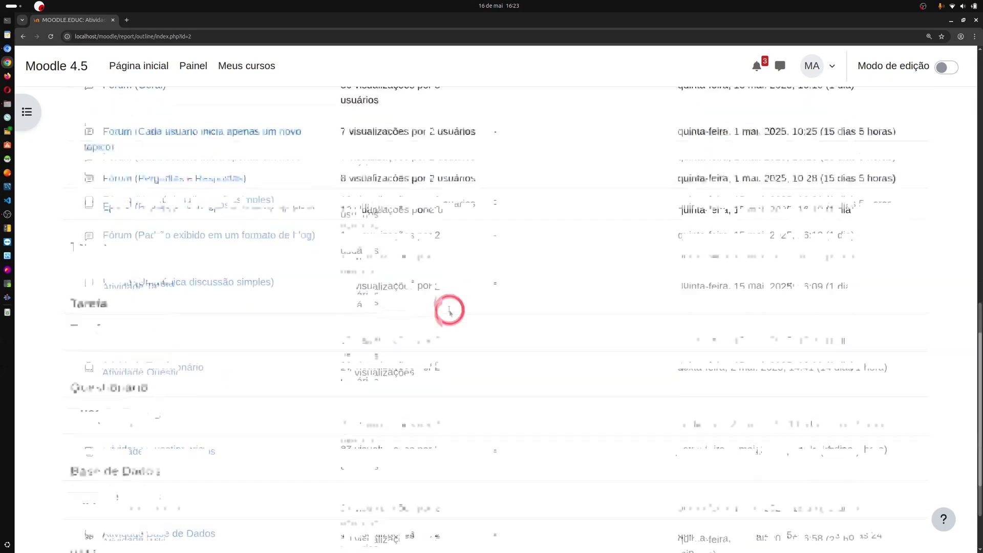
scroll(448, 310, "down", 1)
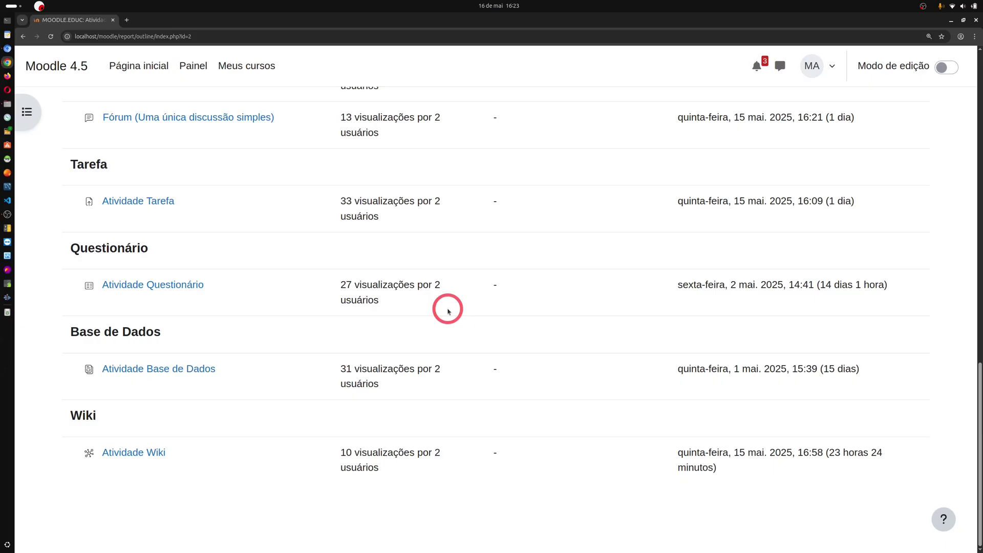
Switch from the Atividade do curso report to the Participação do curso report.
scroll(448, 311, "up", 20)
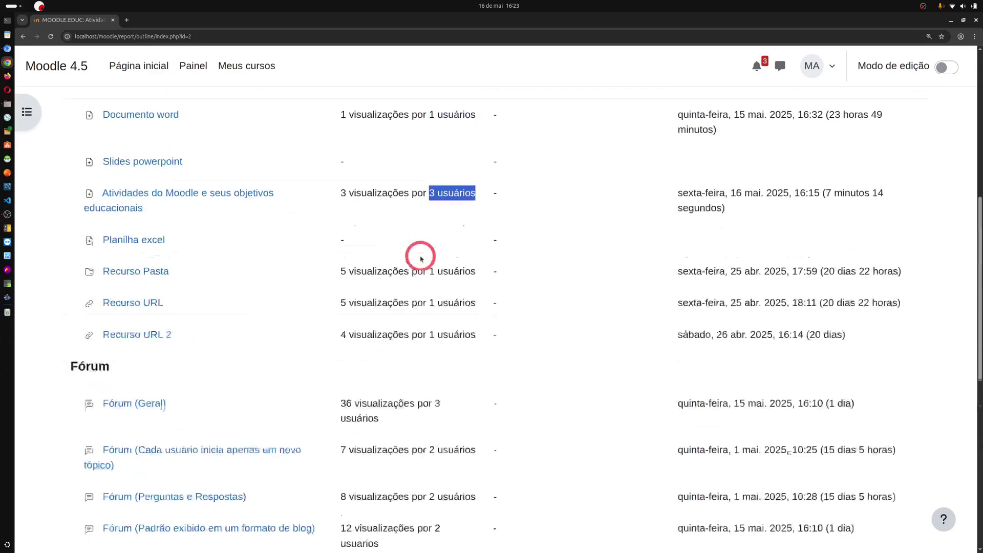
left_click(139, 227)
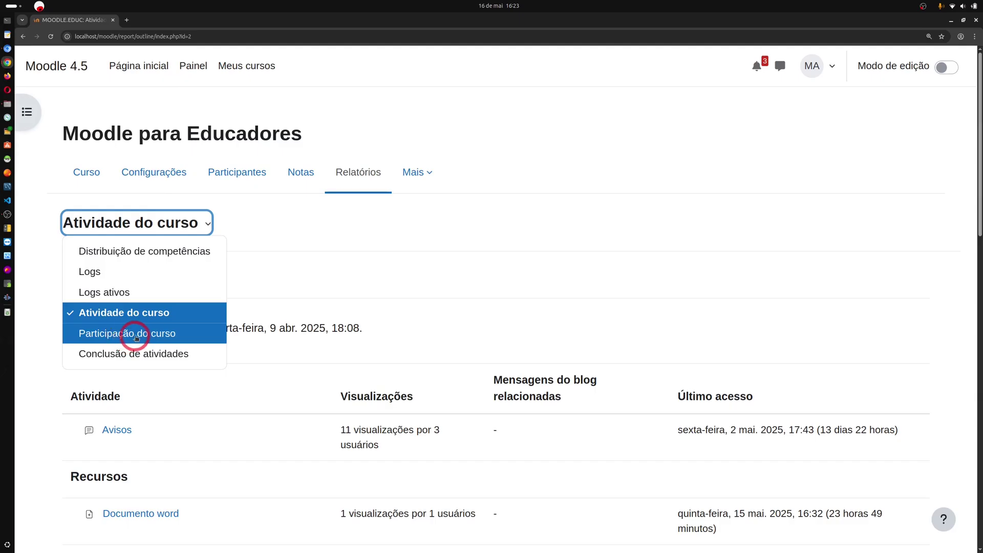
left_click(136, 334)
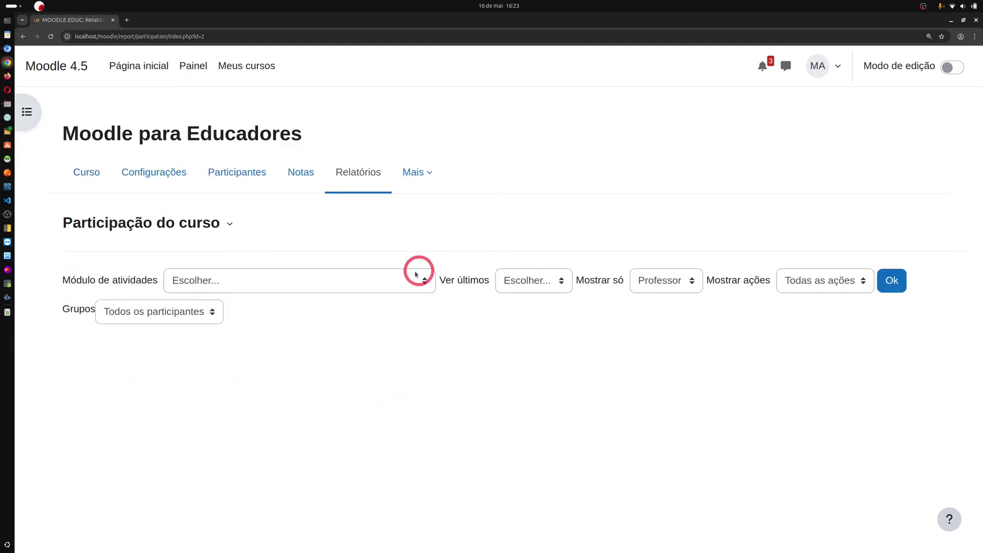
Choose Fórum (Geral) as the activity module for the participation report.
left_click(379, 285)
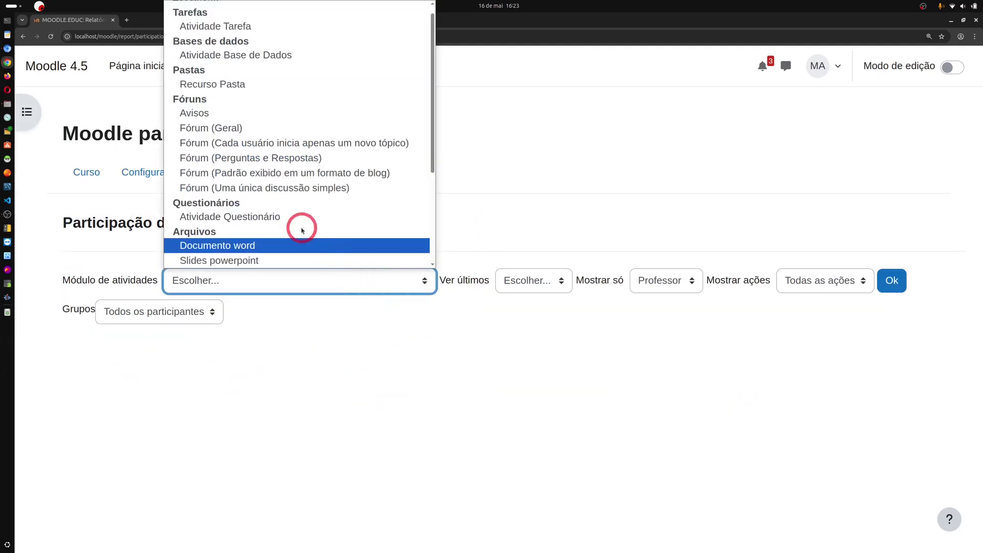
scroll(300, 230, "up", 1)
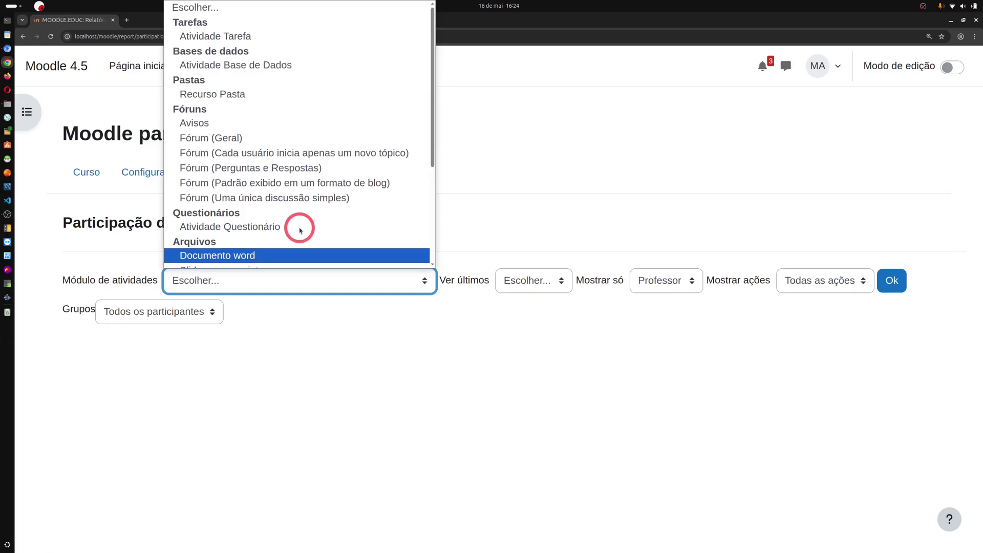
scroll(301, 230, "down", 3)
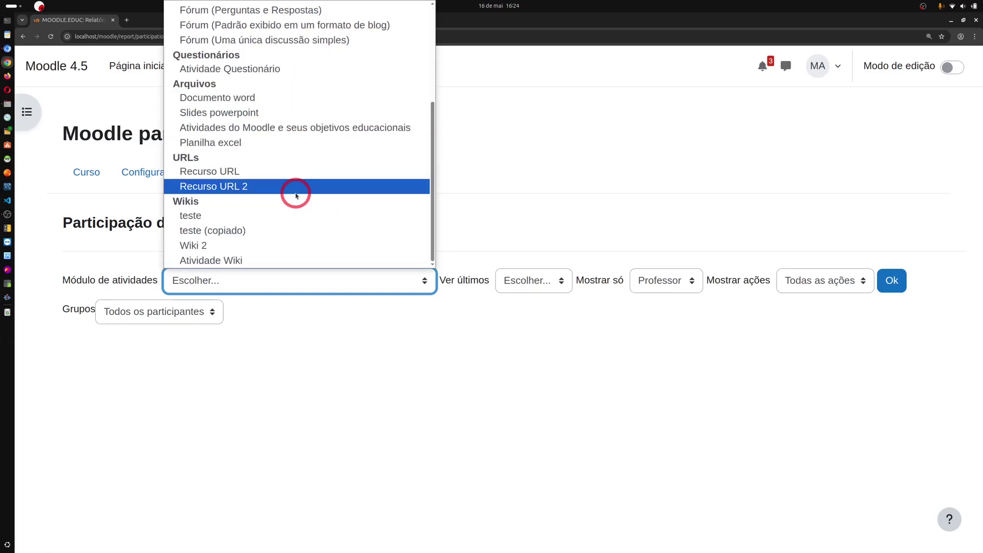
scroll(295, 192, "up", 3)
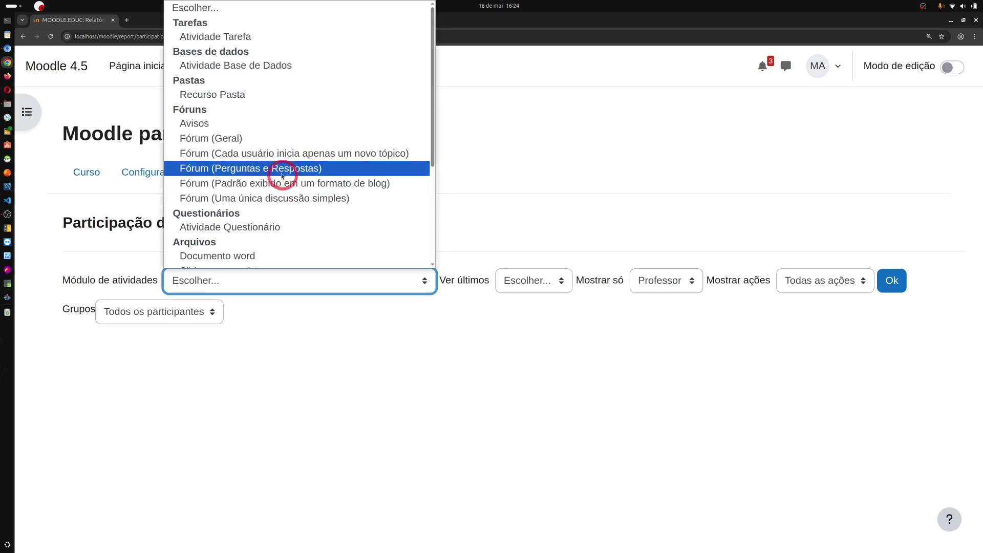
left_click(259, 146)
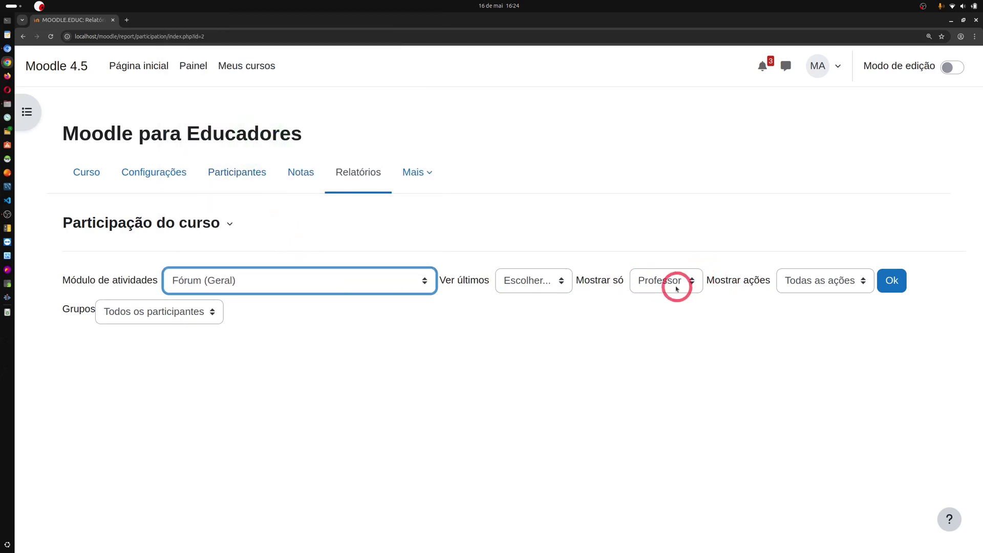
Restrict the participation report to the Estudante role and generate it for all actions, without a time limit.
left_click(517, 288)
left_click(557, 286)
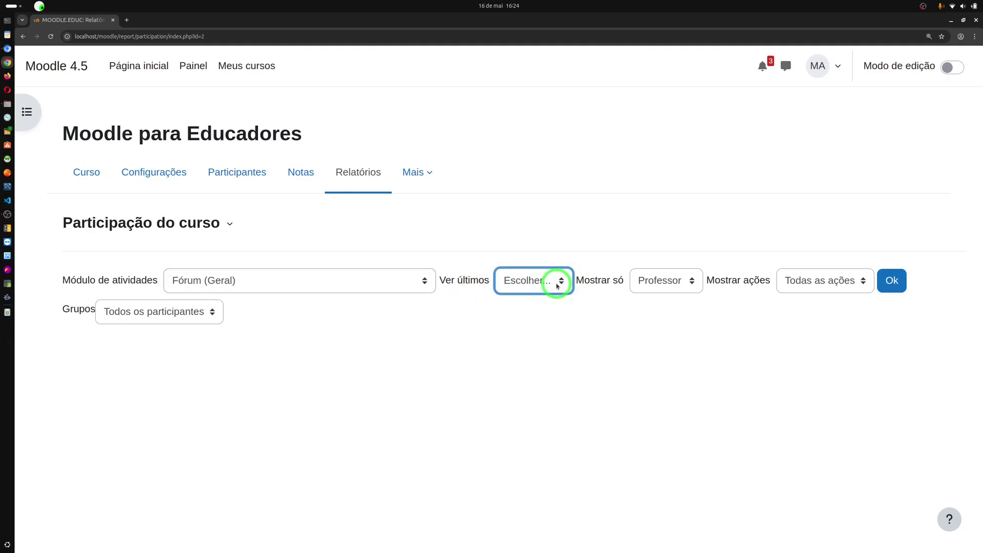
left_click(660, 281)
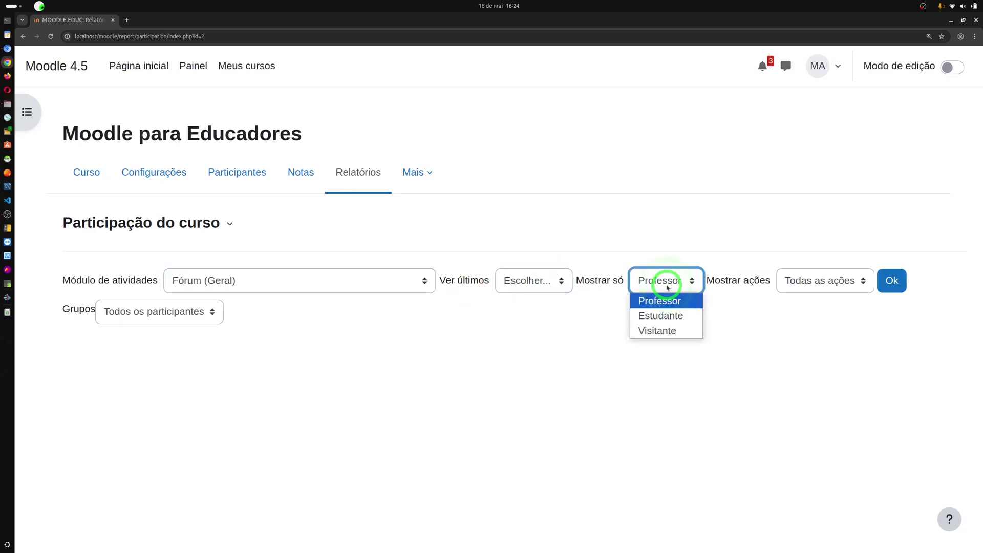
left_click(660, 316)
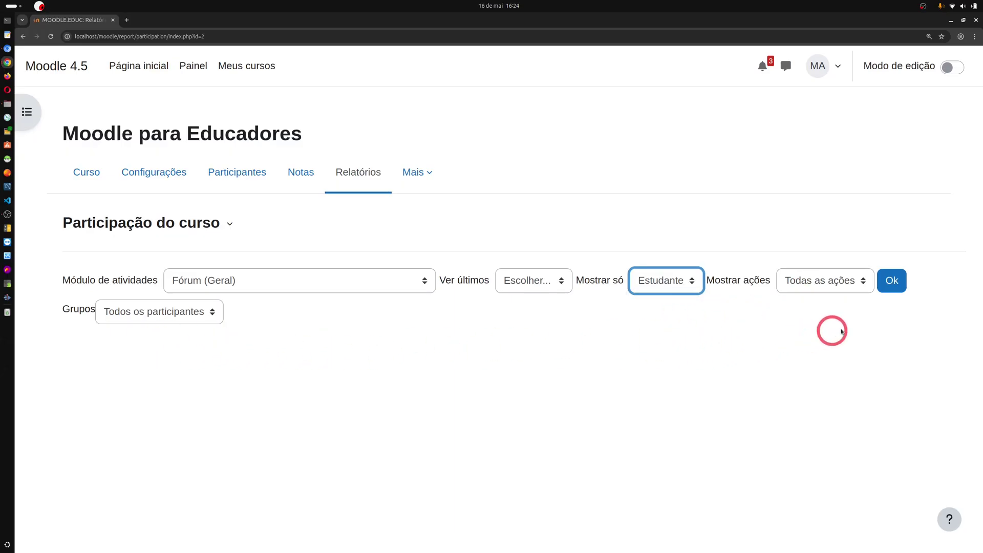
left_click(903, 280)
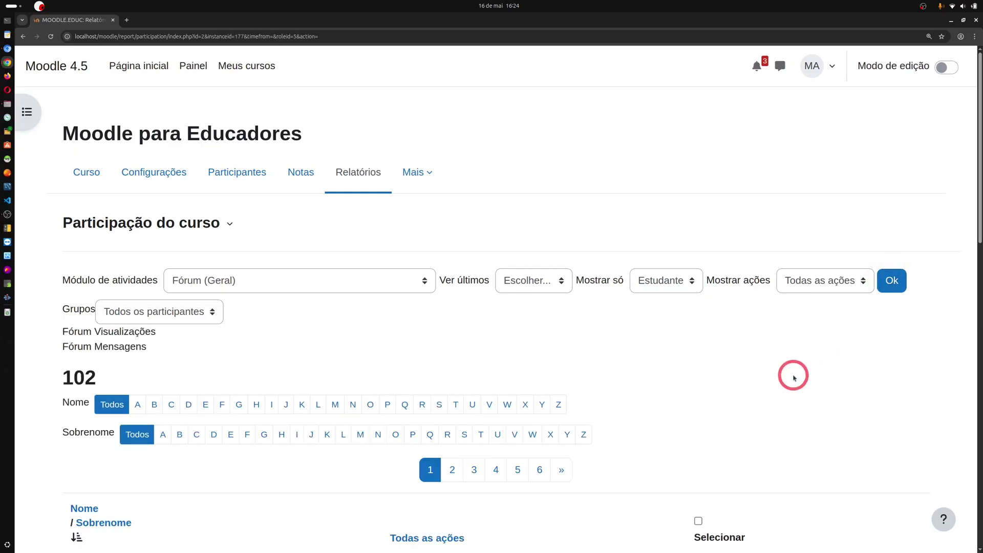
Look through the first two pages of the student participation list and return to page 1.
scroll(795, 375, "down", 3)
scroll(791, 376, "down", 3)
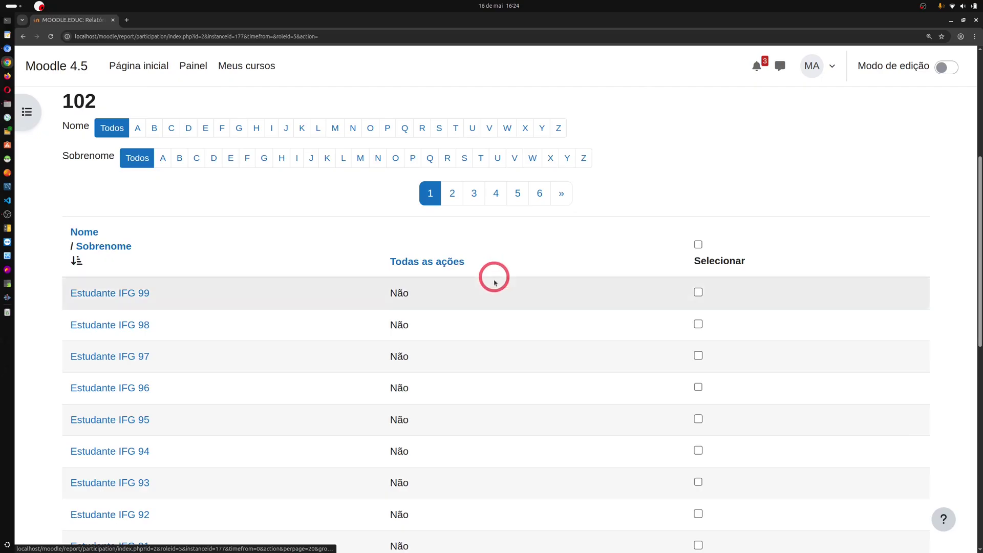
scroll(492, 307, "down", 3)
scroll(493, 356, "down", 7)
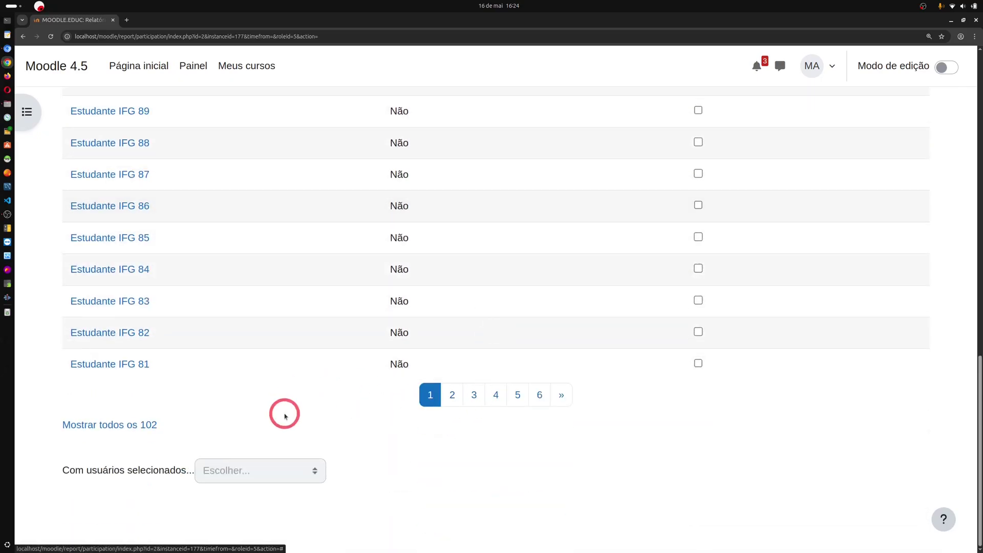
left_click(452, 394)
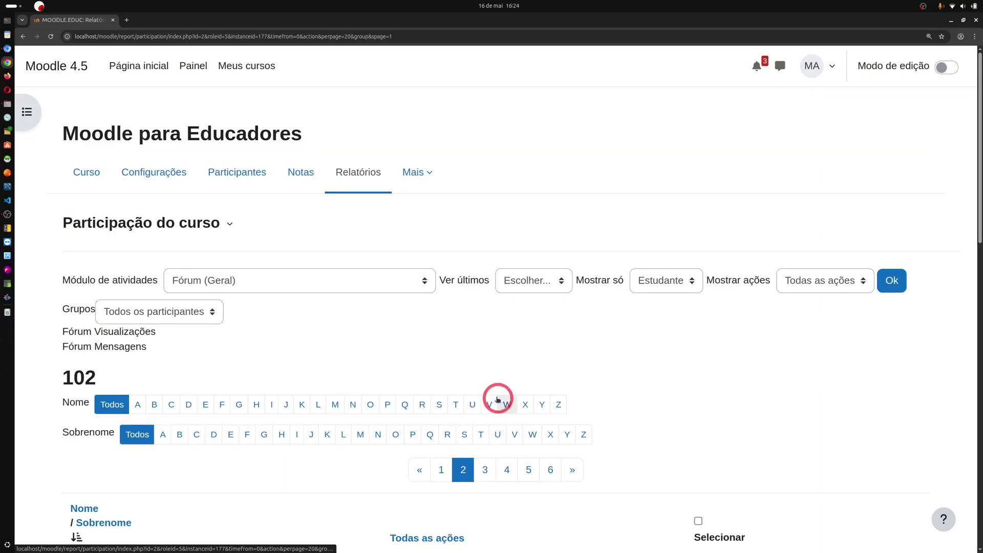
scroll(477, 410, "down", 4)
scroll(477, 410, "down", 11)
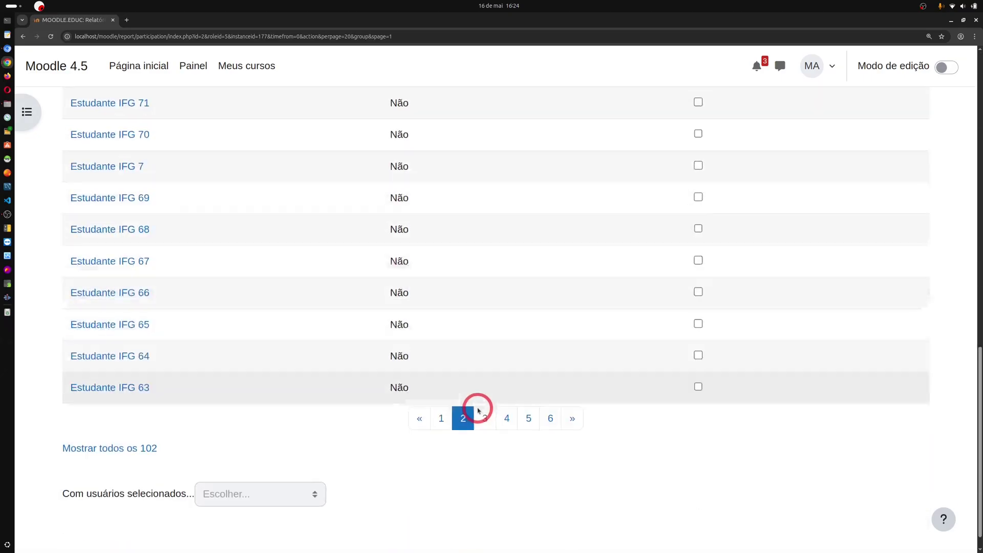
left_click(440, 397)
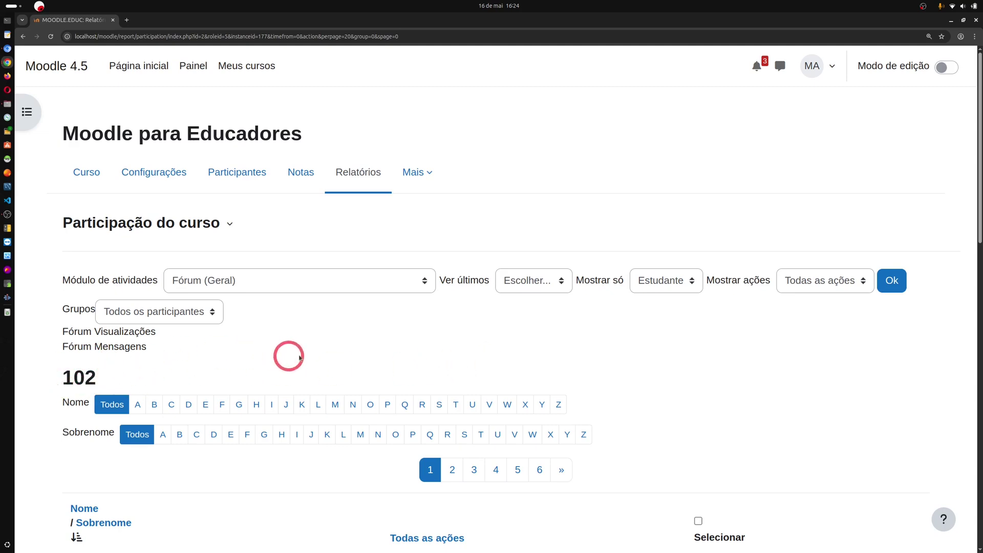
Review the first page of student participation and display all listed students on a single page.
scroll(393, 352, "down", 3)
scroll(392, 352, "down", 3)
scroll(391, 348, "up", 1)
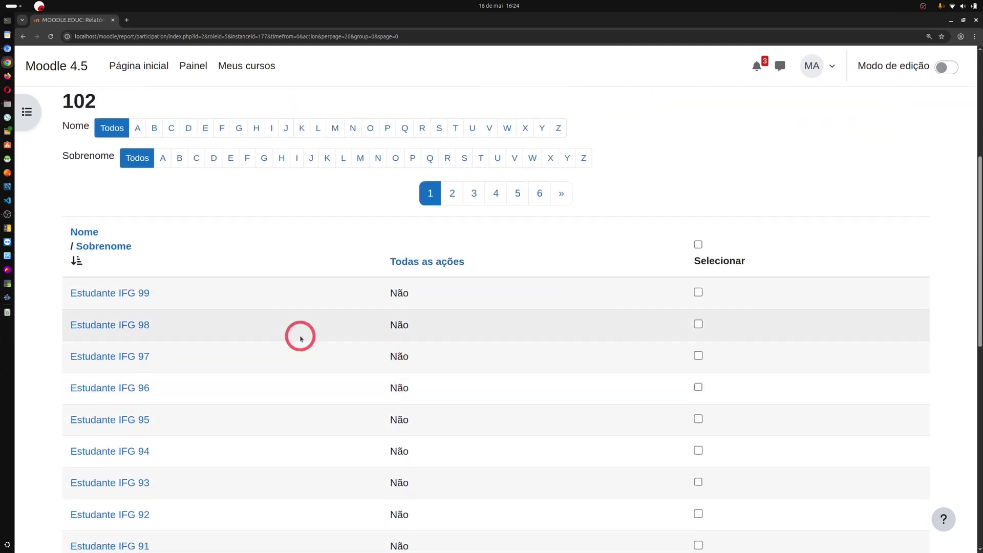
scroll(237, 307, "up", 3)
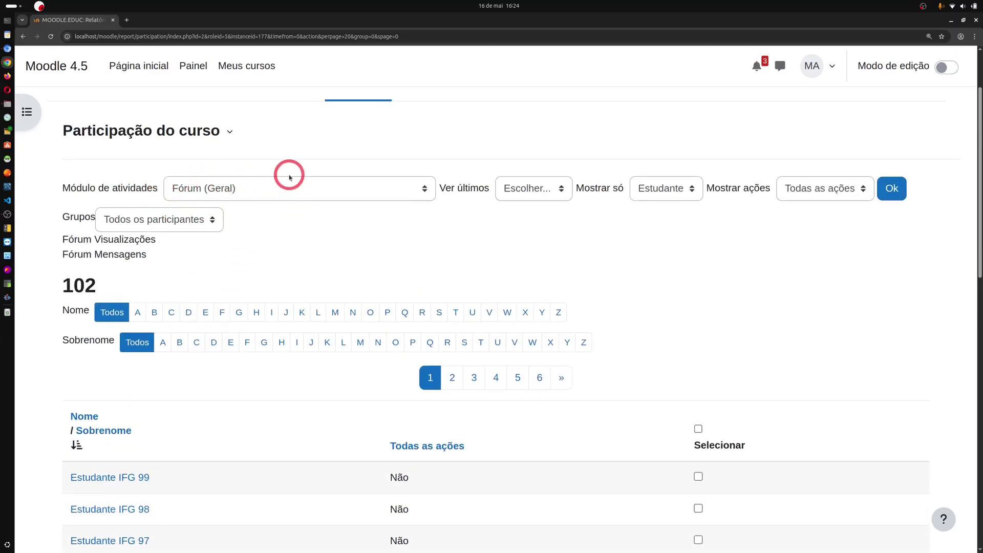
scroll(245, 362, "down", 3)
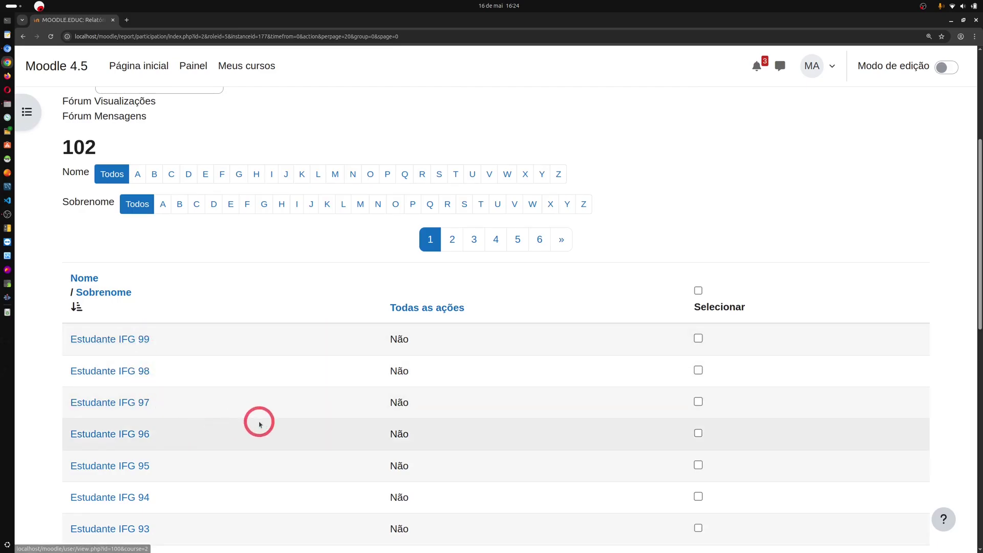
scroll(257, 423, "down", 5)
scroll(256, 425, "down", 6)
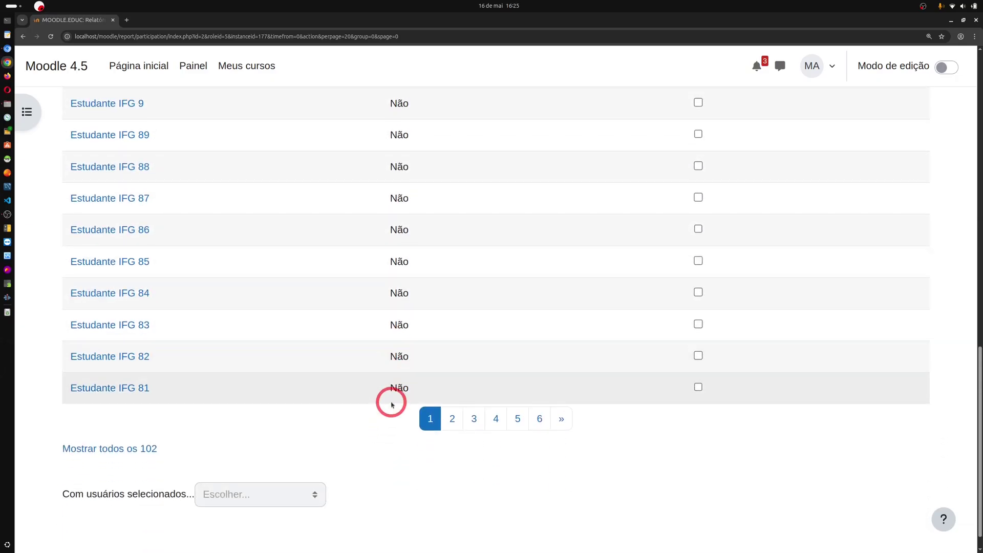
scroll(389, 395, "up", 3)
scroll(391, 402, "down", 4)
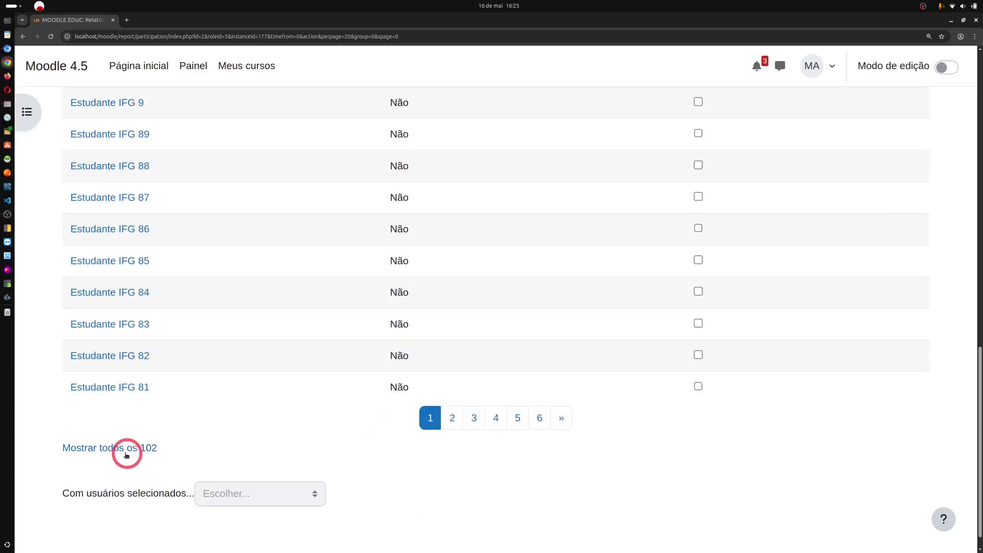
left_click(127, 448)
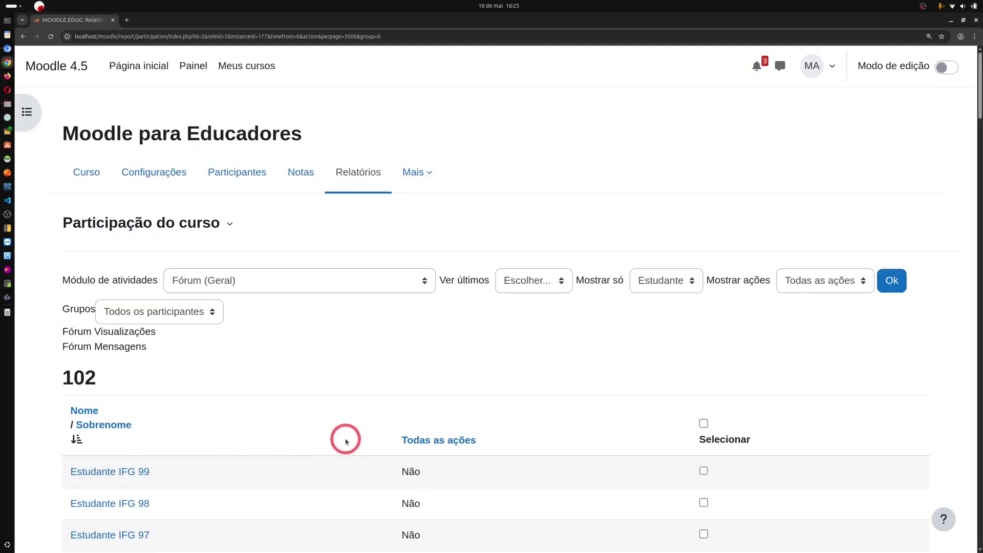
scroll(345, 440, "down", 6)
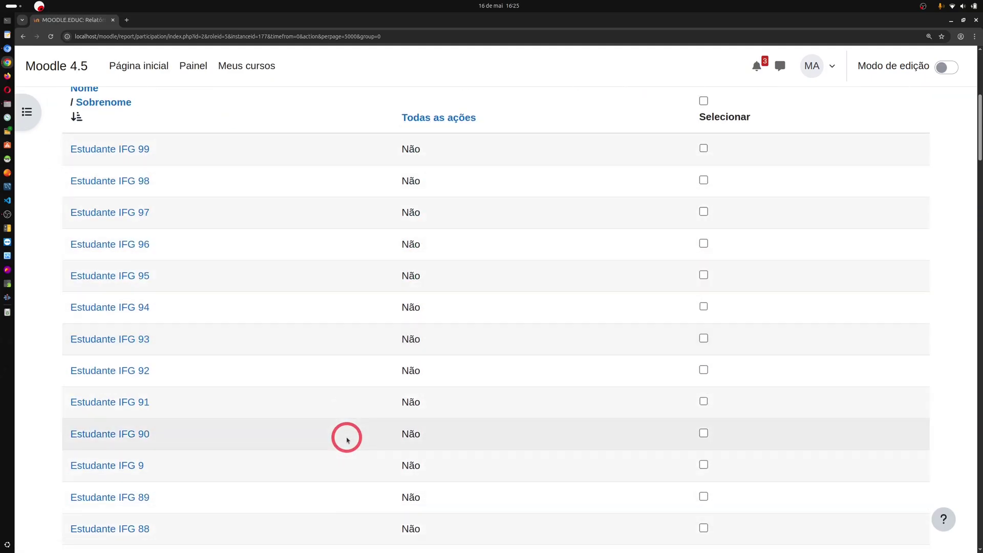
Examine the full student participation list for the forum, comparing students marked Não and Sim down to the last entries.
scroll(346, 439, "down", 16)
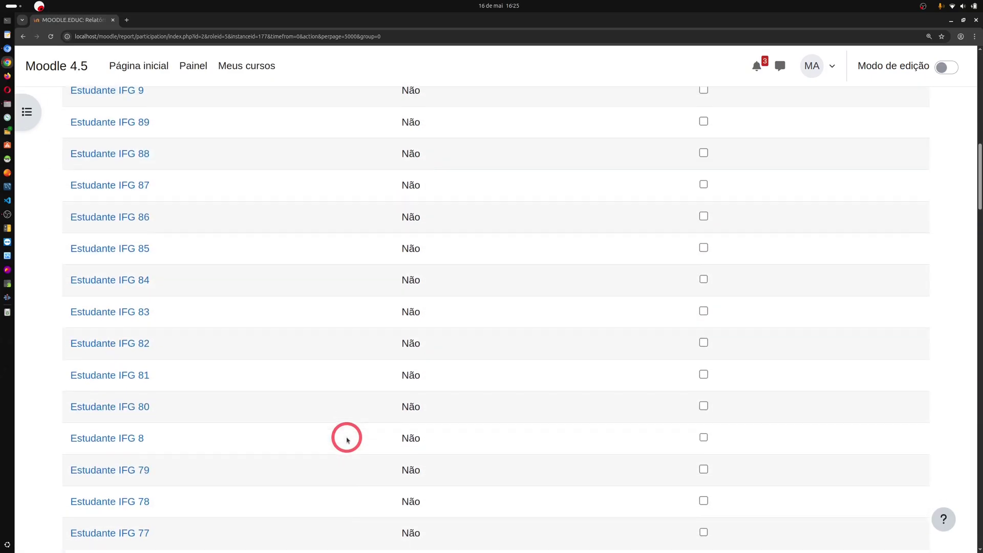
scroll(346, 441, "down", 12)
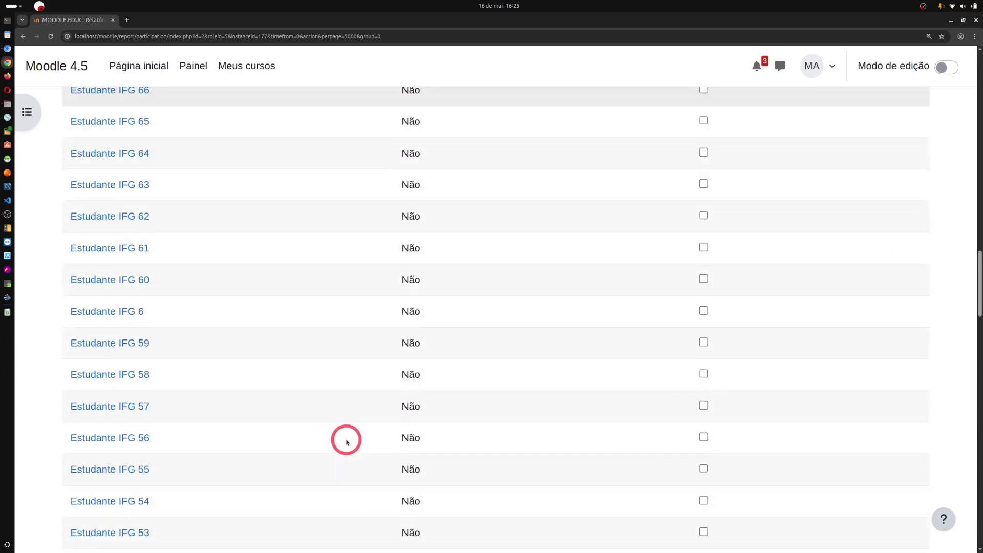
scroll(346, 442, "down", 18)
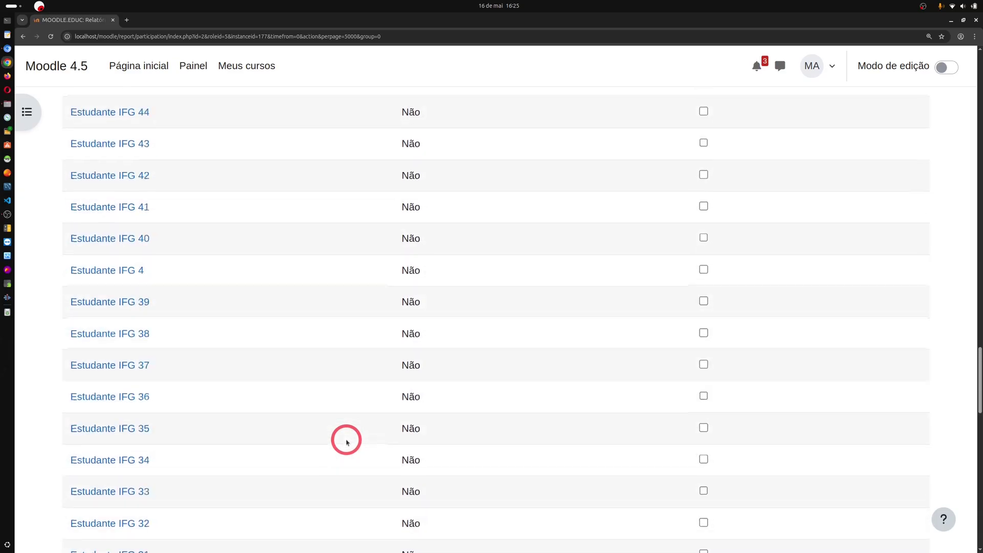
scroll(347, 441, "down", 15)
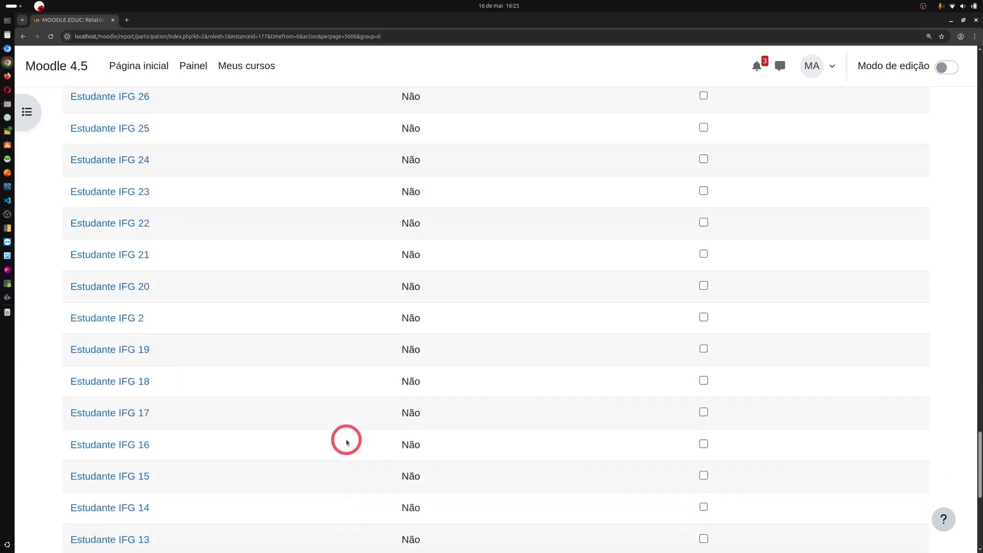
scroll(347, 441, "down", 1)
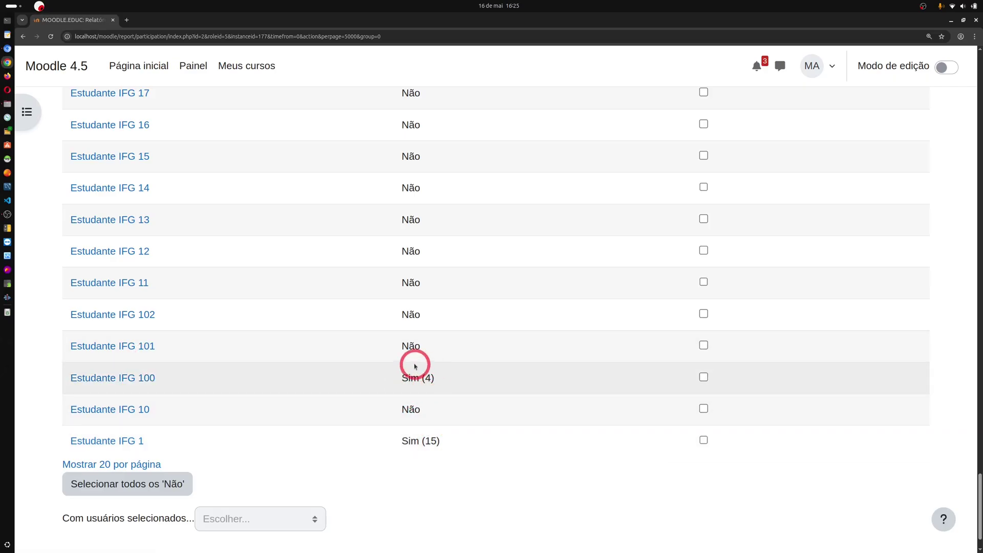
scroll(417, 377, "up", 10)
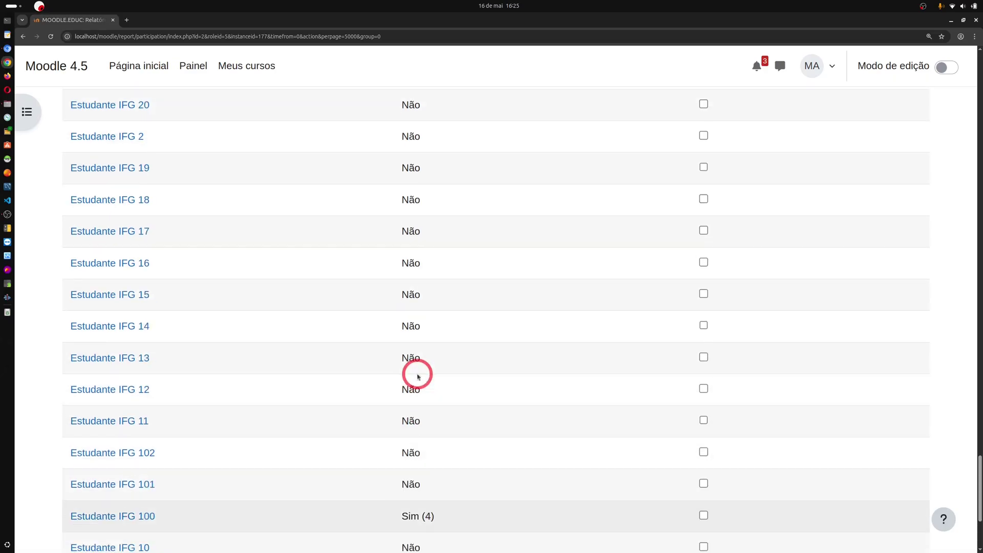
scroll(417, 376, "up", 8)
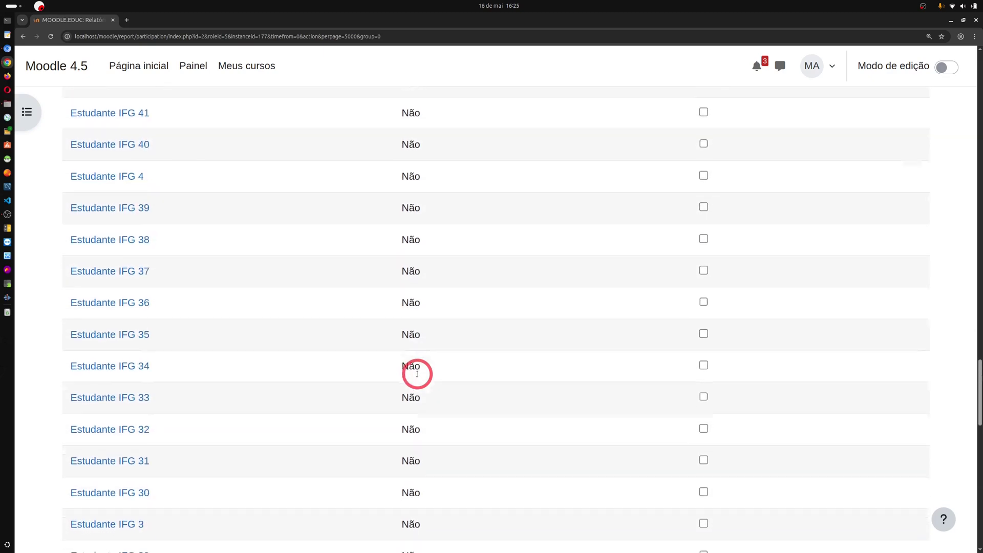
scroll(417, 376, "down", 18)
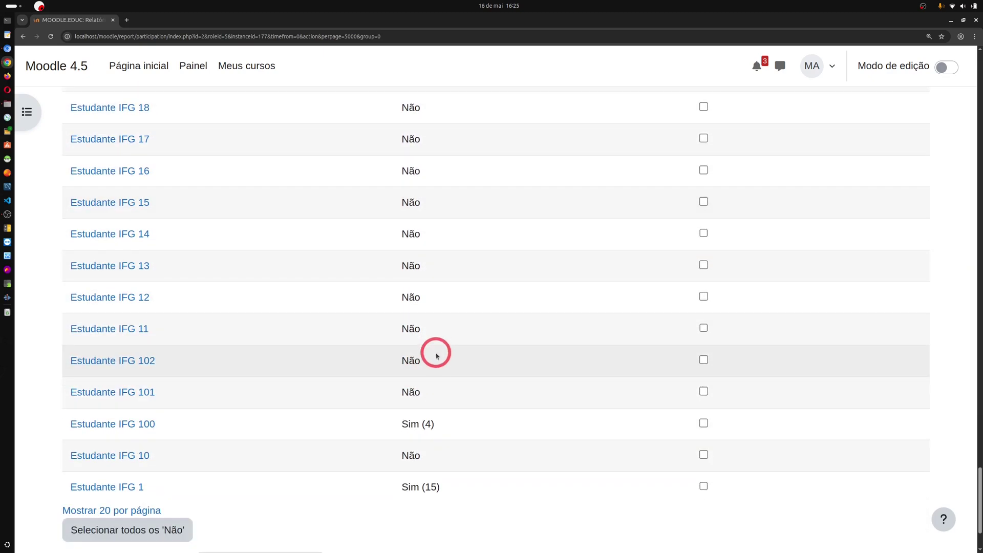
scroll(435, 364, "up", 8)
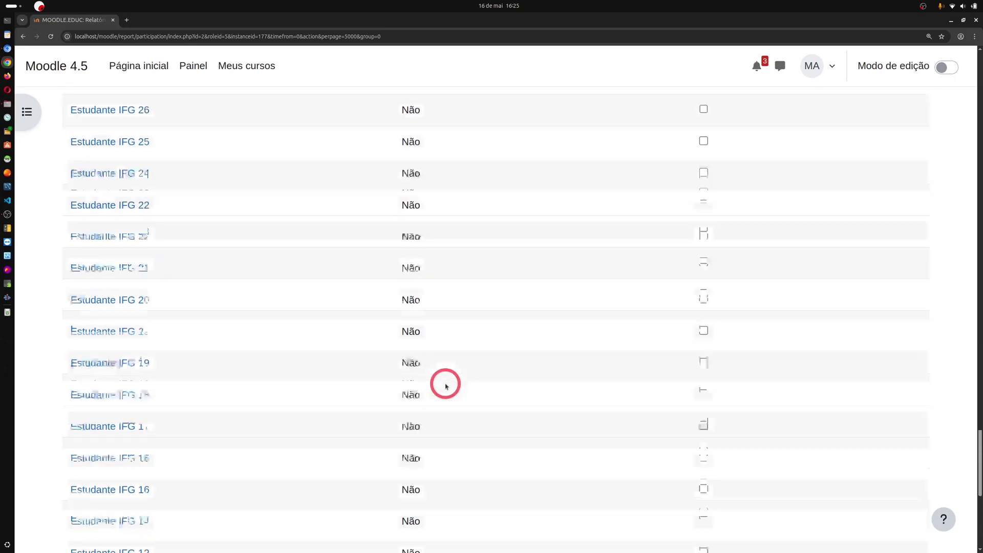
scroll(428, 343, "up", 12)
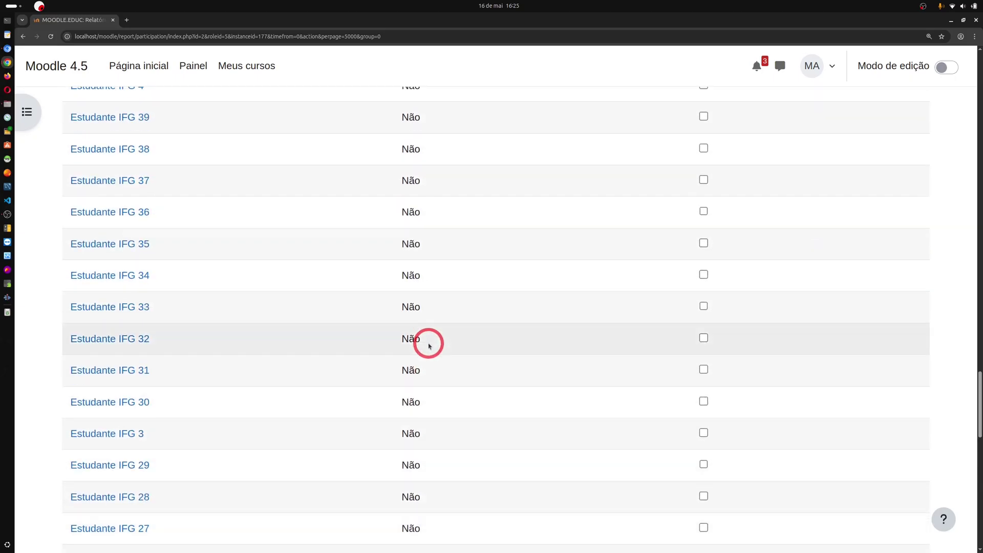
scroll(443, 326, "up", 2)
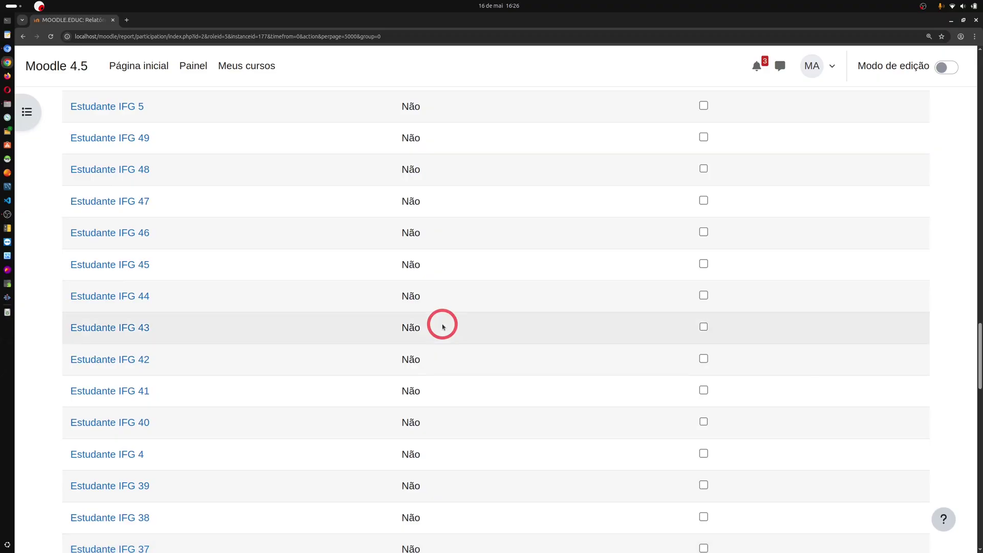
scroll(444, 327, "down", 14)
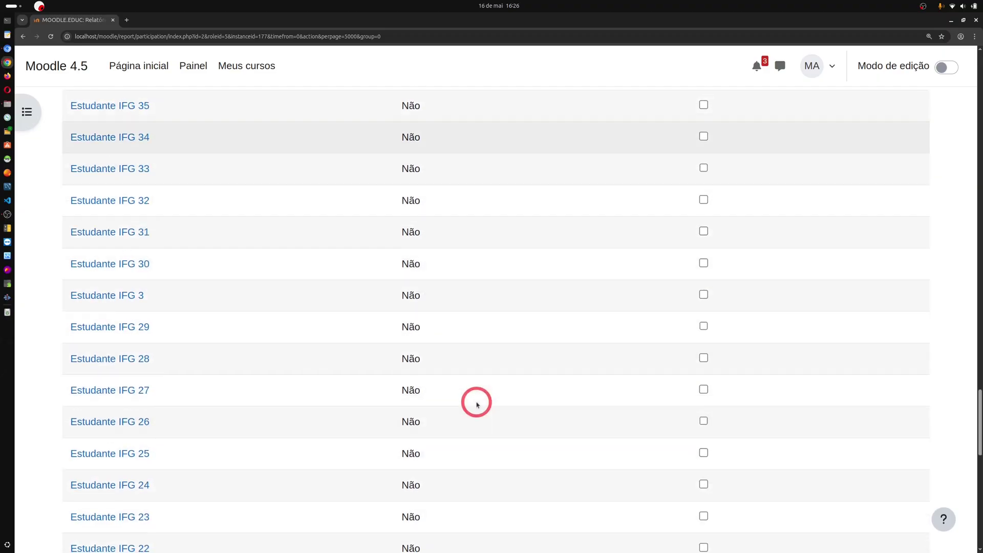
scroll(560, 416, "down", 9)
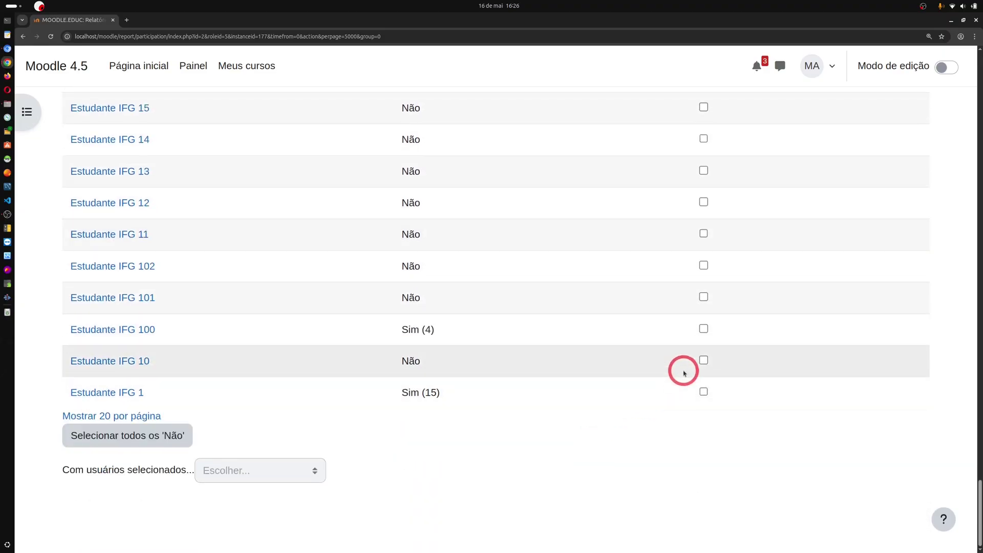
Select the non-participating students Estudante IFG 10, Estudante IFG 101 and Estudante IFG 102 in the participation list.
left_click(705, 362)
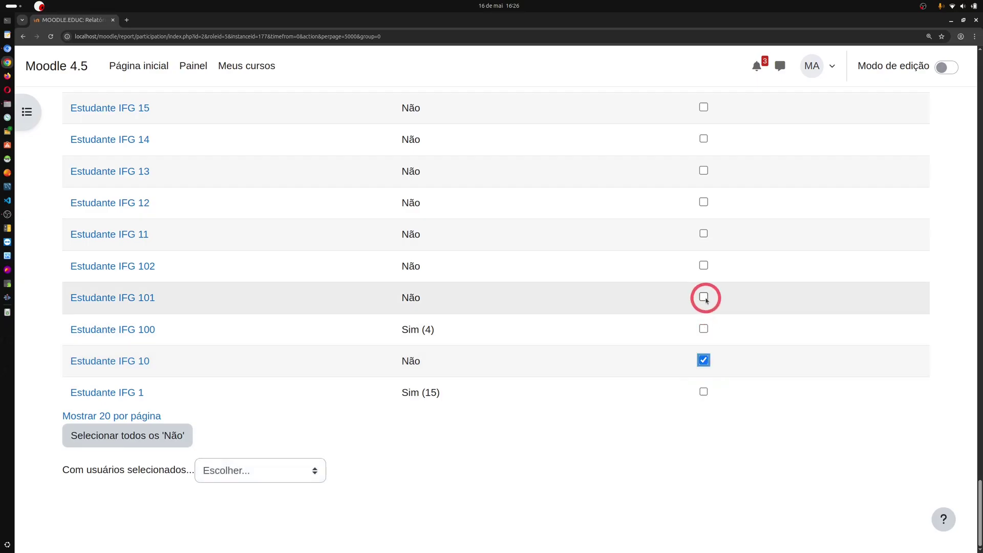
left_click(704, 297)
left_click(704, 266)
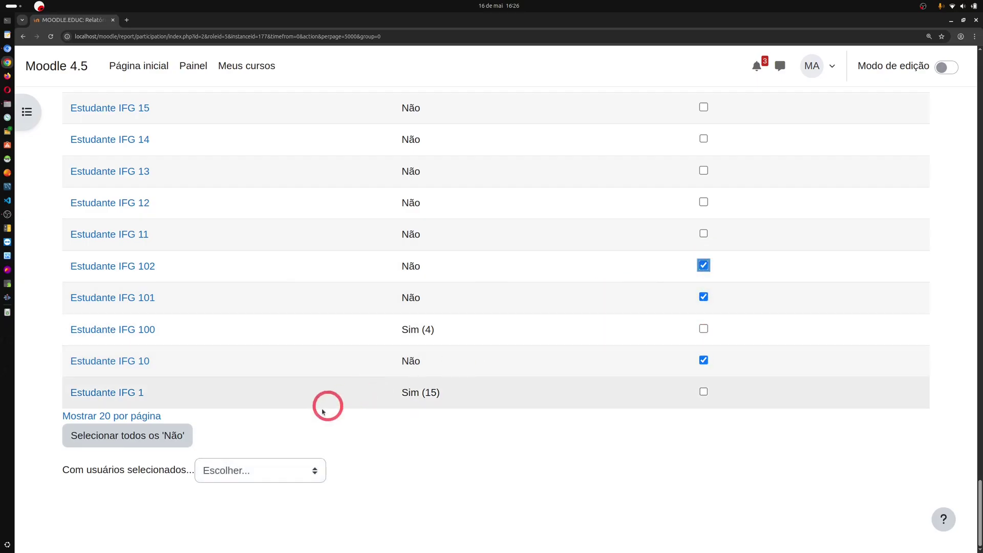
Open the message form for the three selected students and cancel it without sending anything.
left_click(252, 468)
left_click(254, 502)
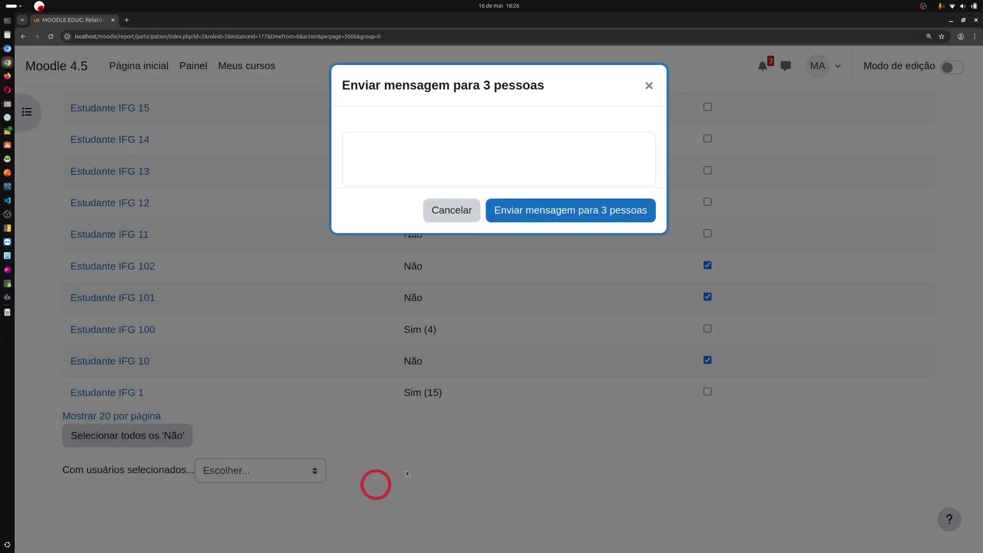
left_click(496, 161)
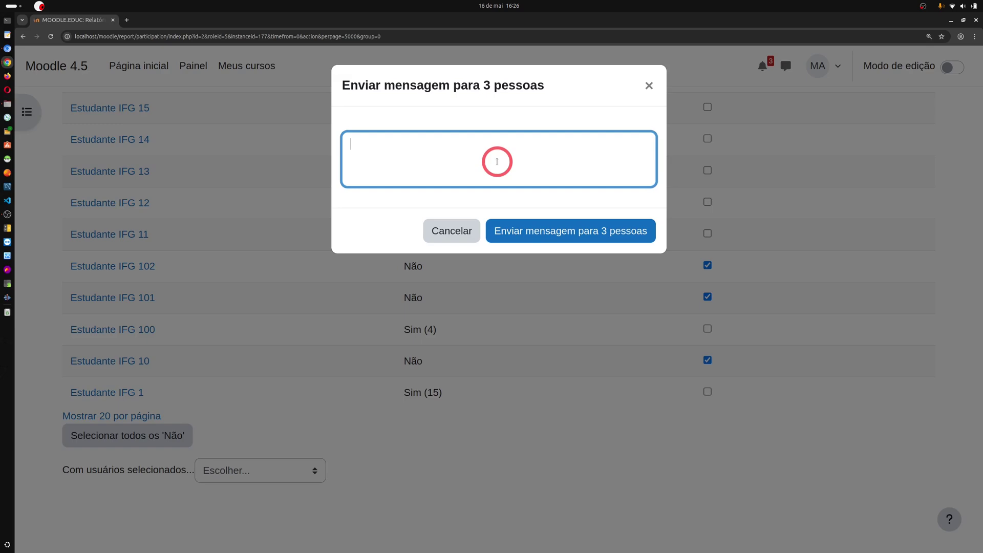
left_click(434, 232)
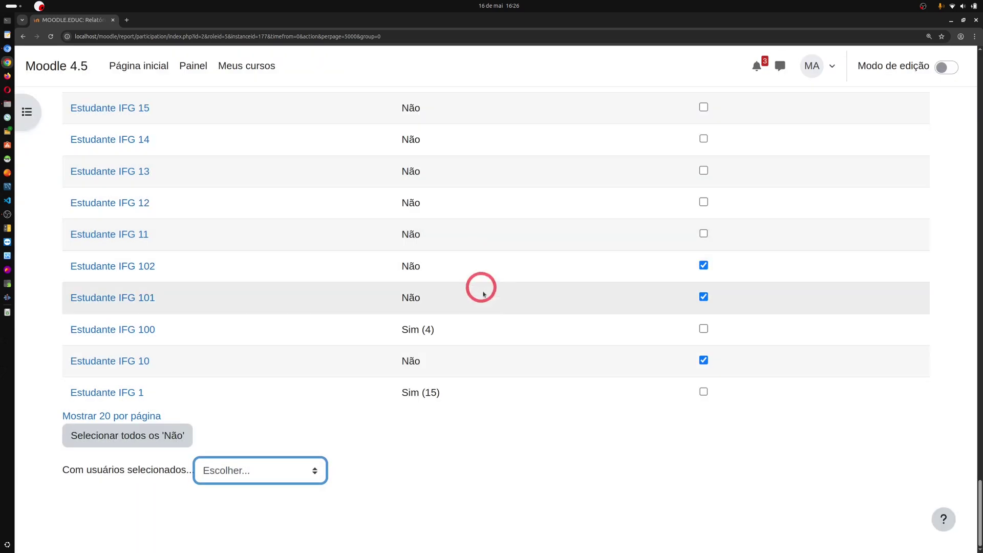
Reopen the message form addressed to the three selected non-participating students.
scroll(518, 369, "up", 13)
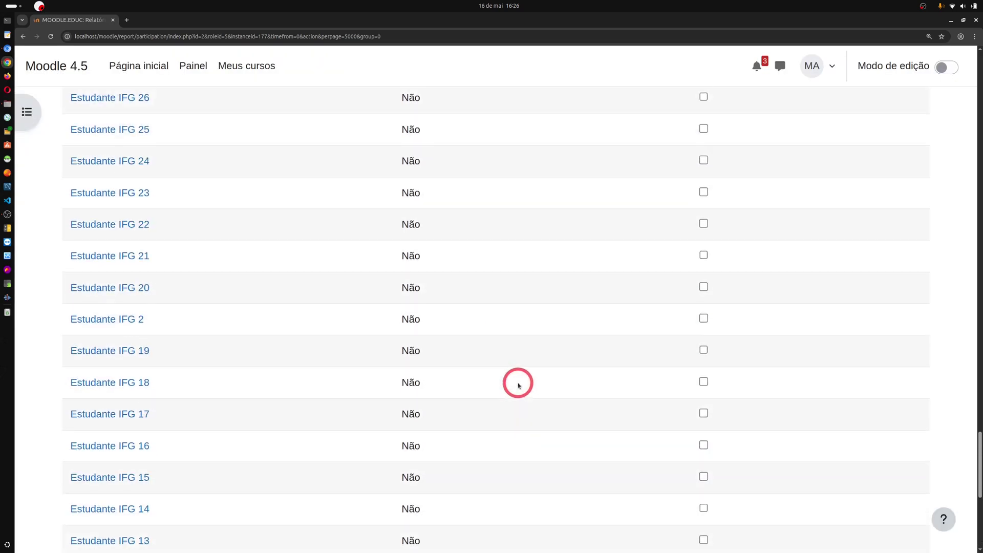
scroll(518, 385, "up", 18)
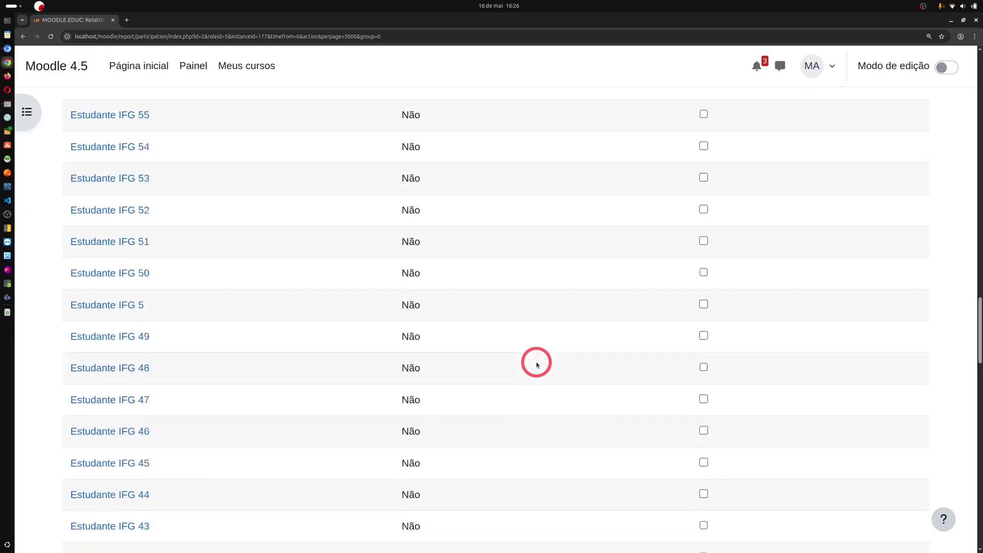
scroll(536, 364, "up", 4)
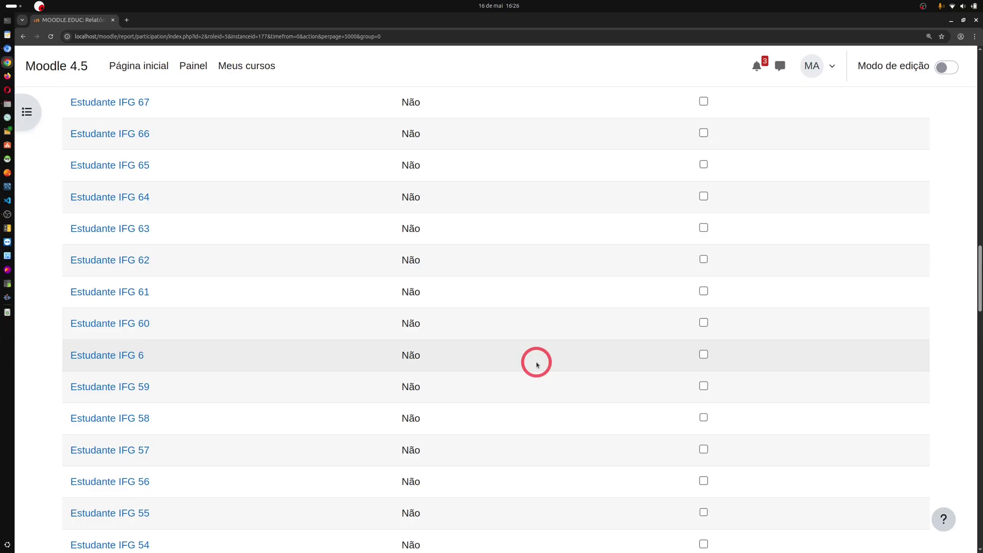
scroll(536, 365, "down", 15)
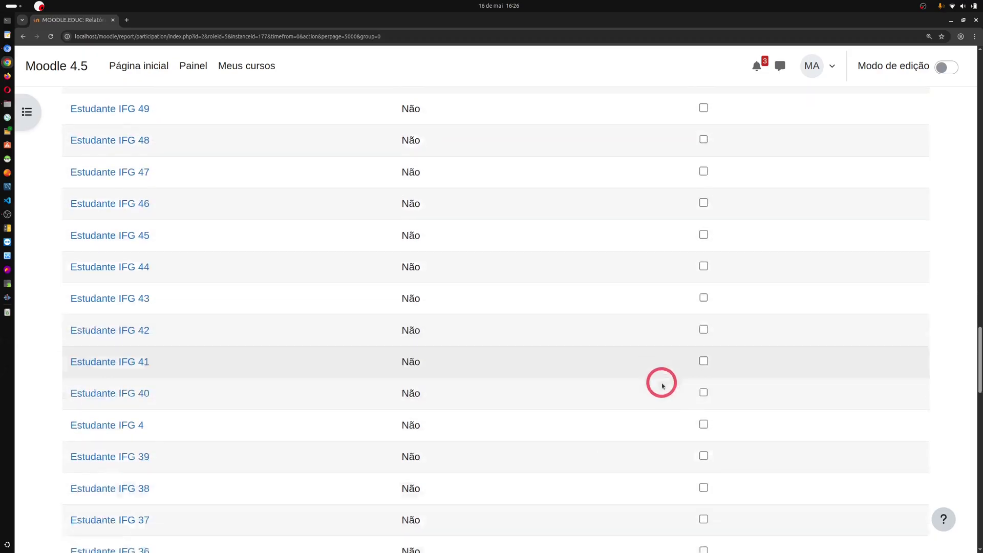
scroll(664, 386, "down", 16)
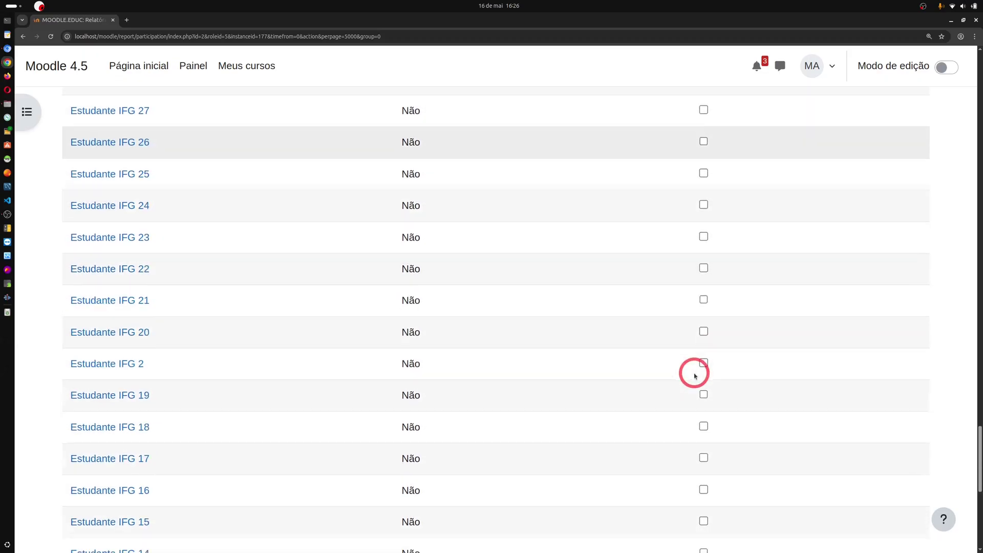
scroll(618, 383, "down", 3)
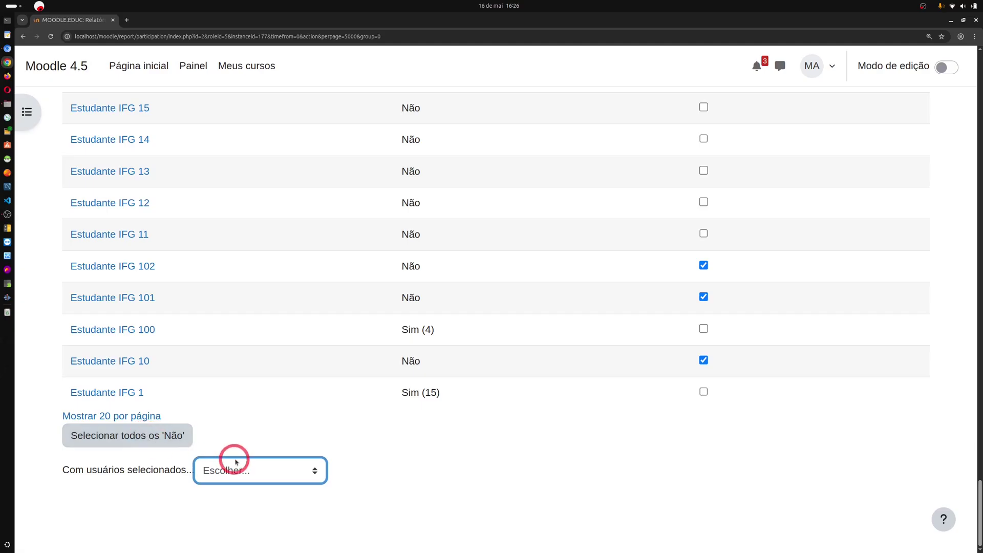
left_click(240, 479)
left_click(236, 506)
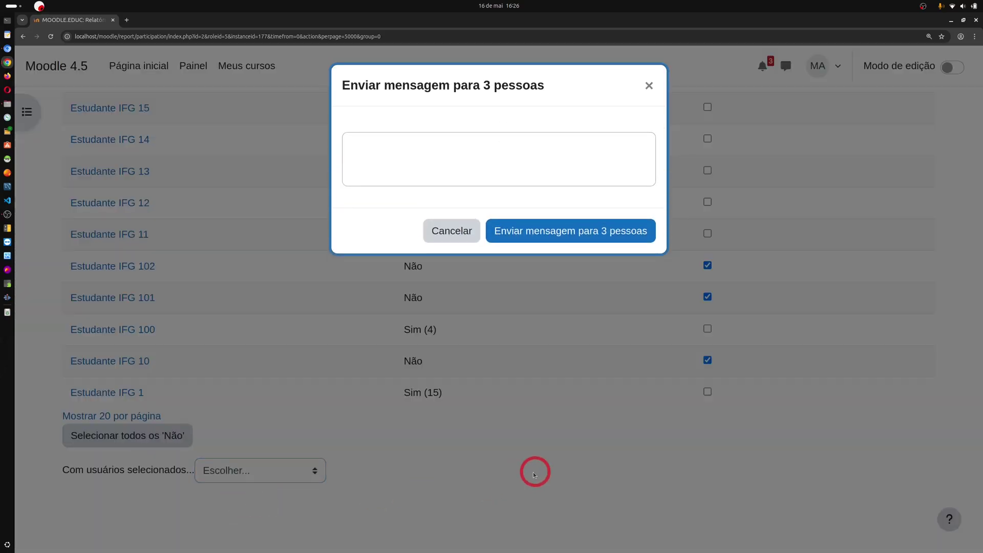